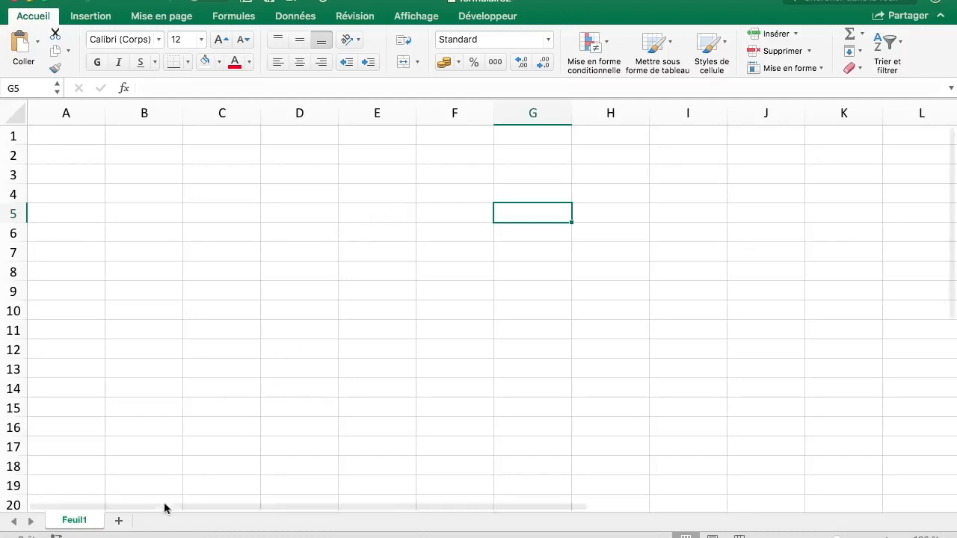
# Rename the worksheet Feuil1 as Formulaire.
pyautogui.click(433, 216)
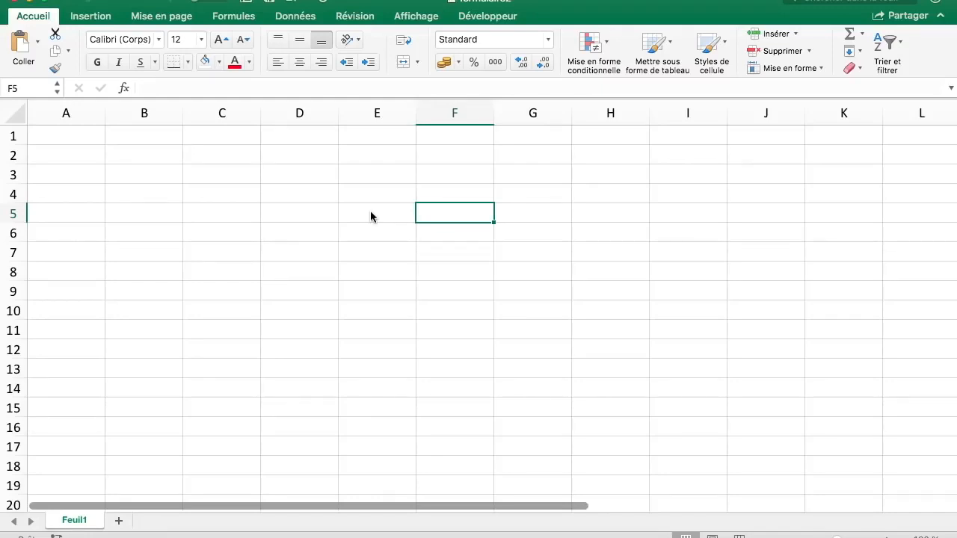
pyautogui.click(342, 252)
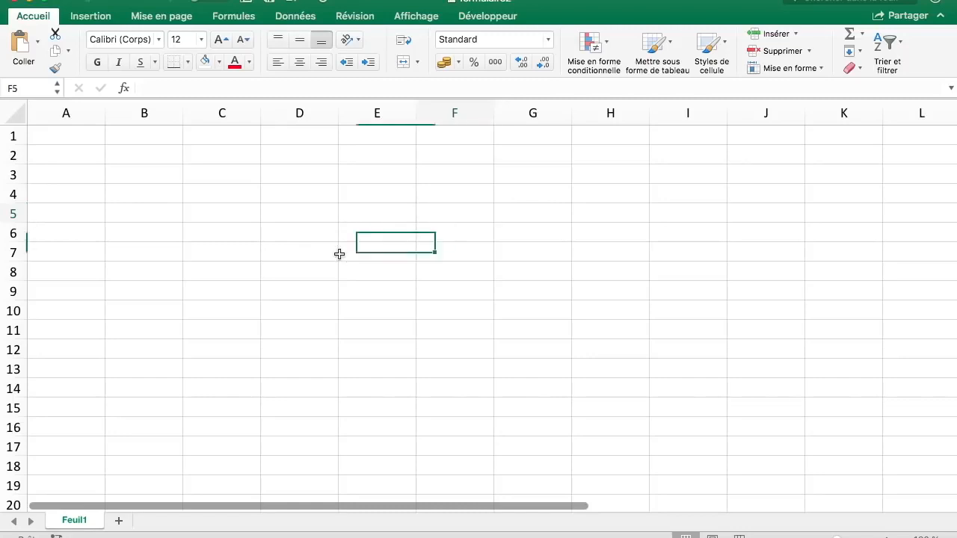
pyautogui.doubleClick(75, 521)
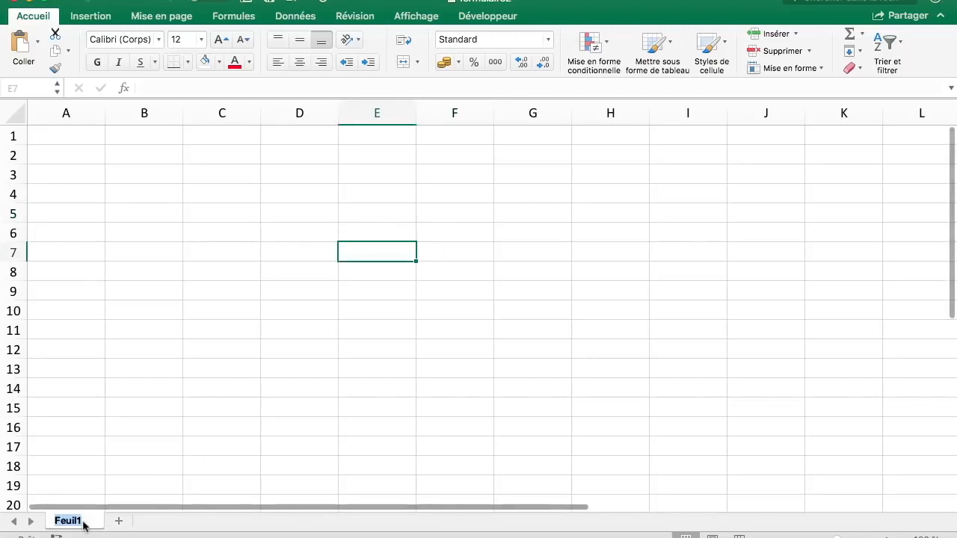
pyautogui.write('Formu')
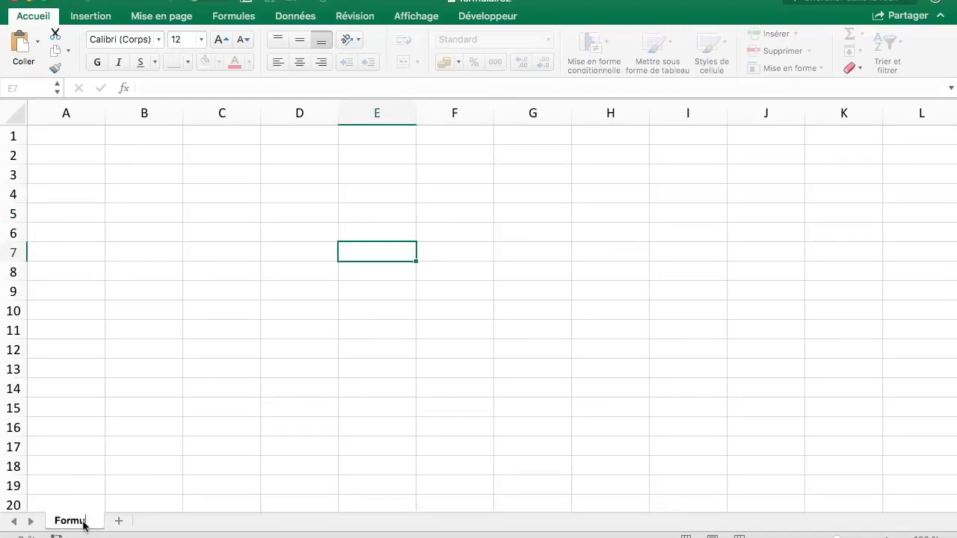
pyautogui.write('laire')
pyautogui.press('Return')
# Add a second worksheet and name it BDD.
pyautogui.click(131, 521)
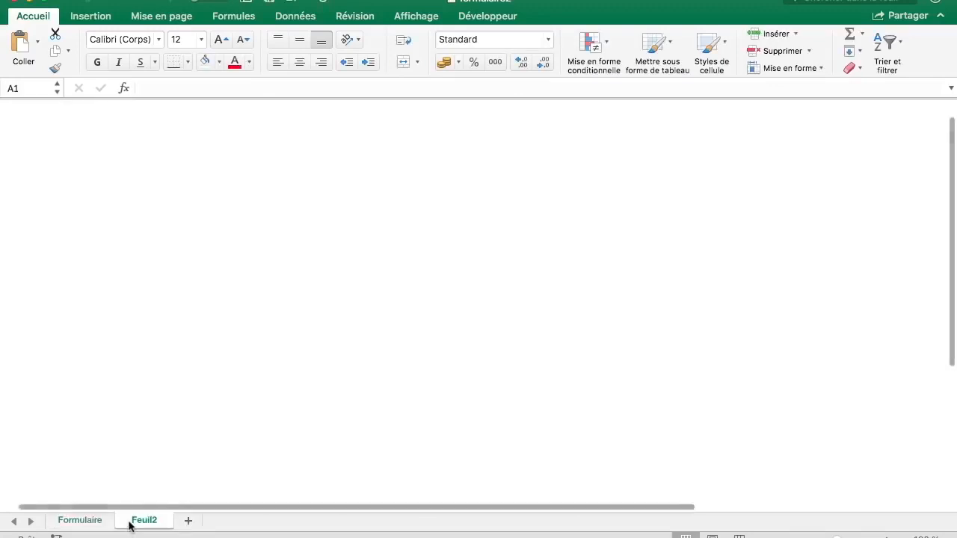
pyautogui.doubleClick(138, 521)
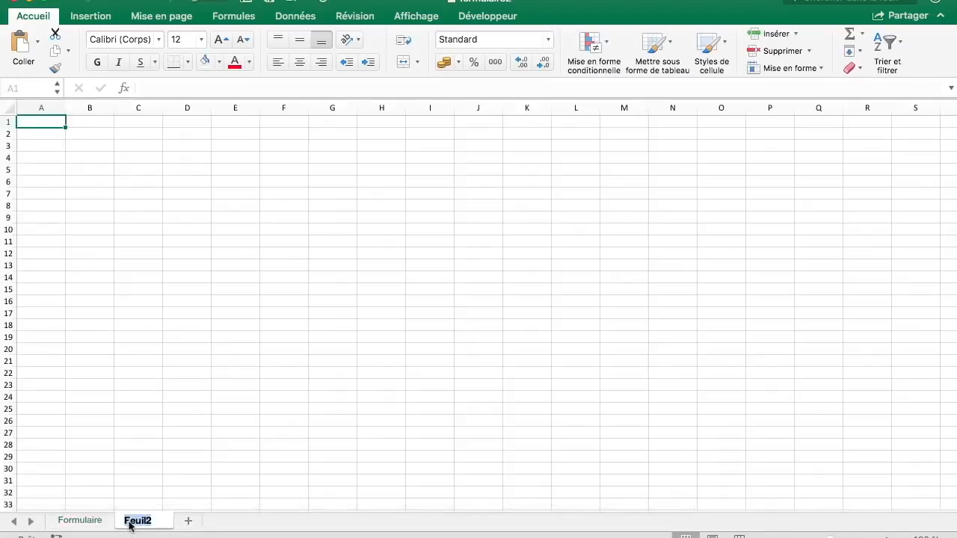
pyautogui.write('BDD')
pyautogui.press('Return')
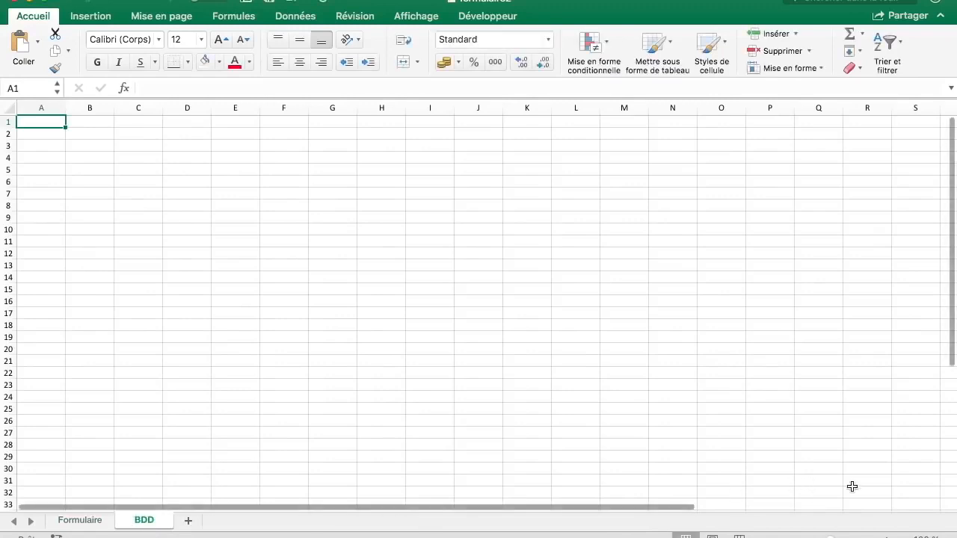
pyautogui.click(887, 537)
pyautogui.click(888, 537)
pyautogui.click(888, 537)
pyautogui.click(887, 537)
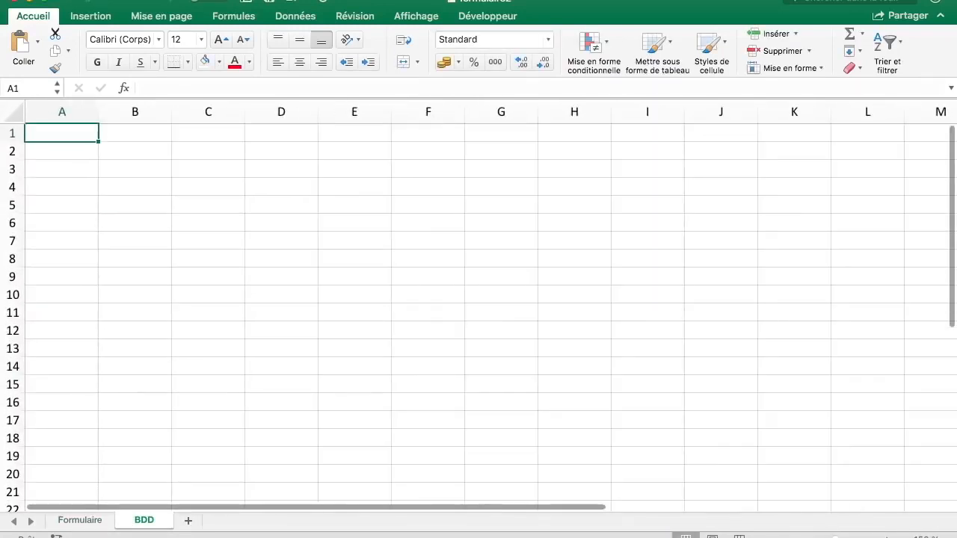
# Add a third worksheet and name it Parametres.
pyautogui.click(193, 524)
pyautogui.doubleClick(197, 519)
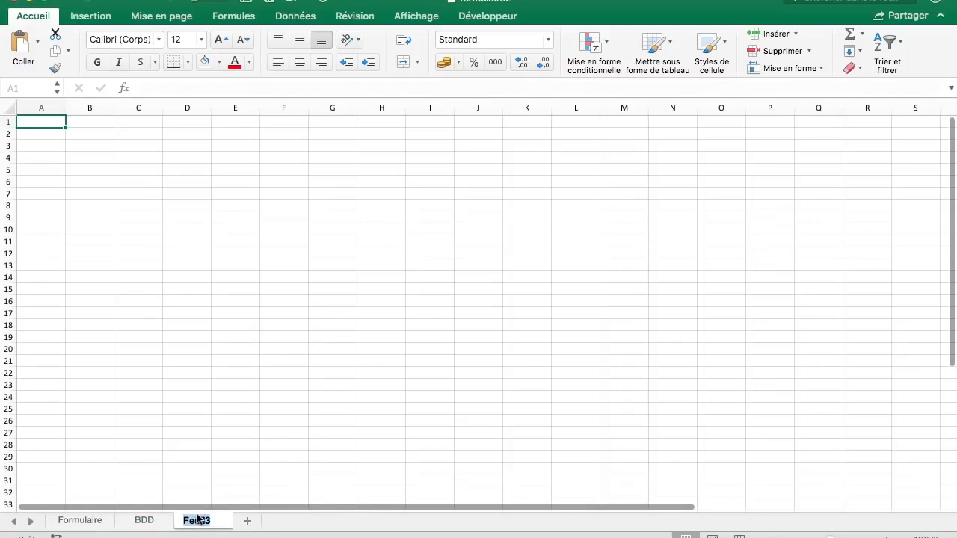
pyautogui.write('Parametr')
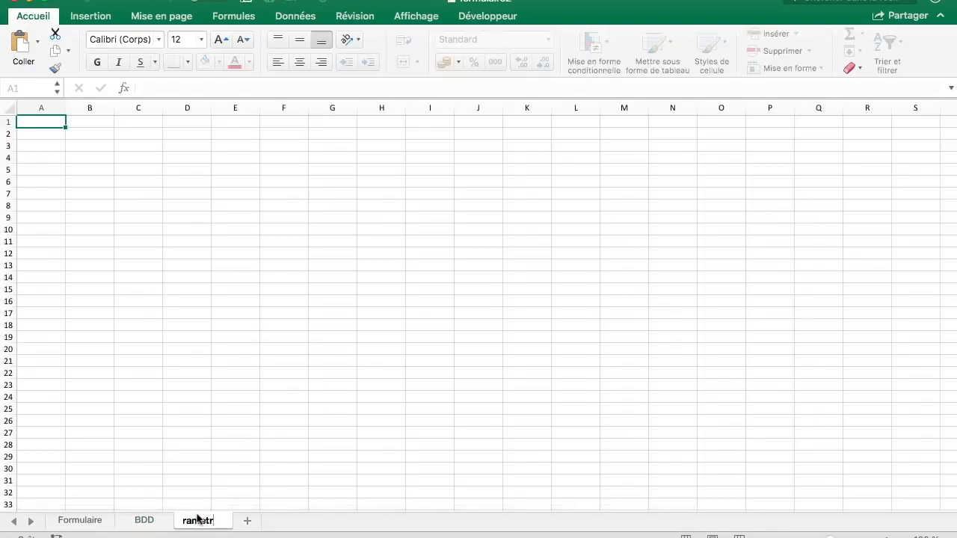
pyautogui.write('es')
pyautogui.press('Return')
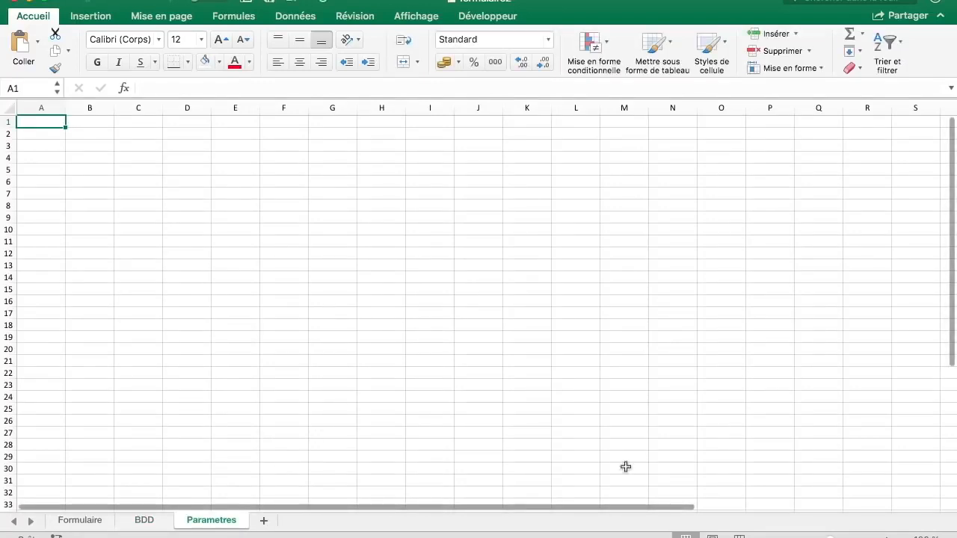
pyautogui.click(886, 537)
pyautogui.click(887, 537)
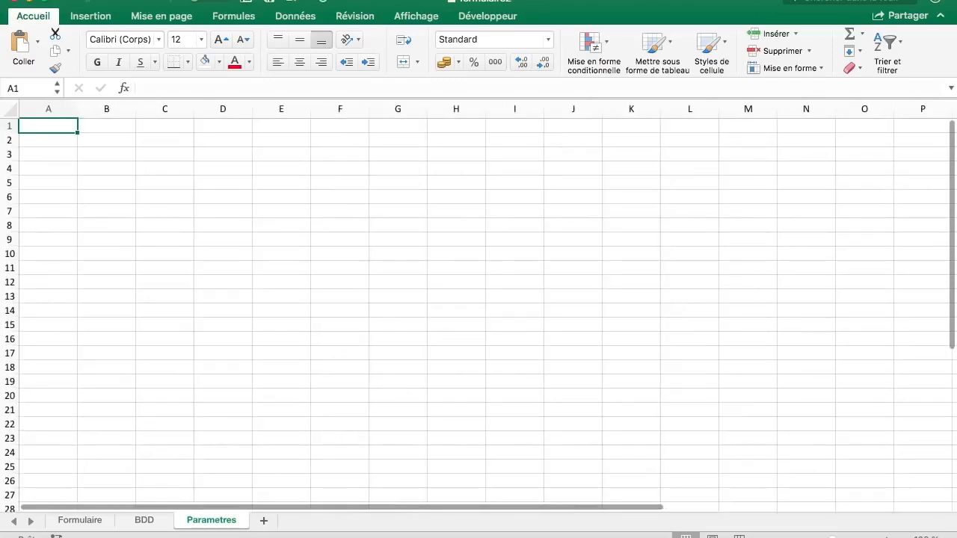
pyautogui.click(886, 537)
pyautogui.click(887, 537)
pyautogui.click(887, 537)
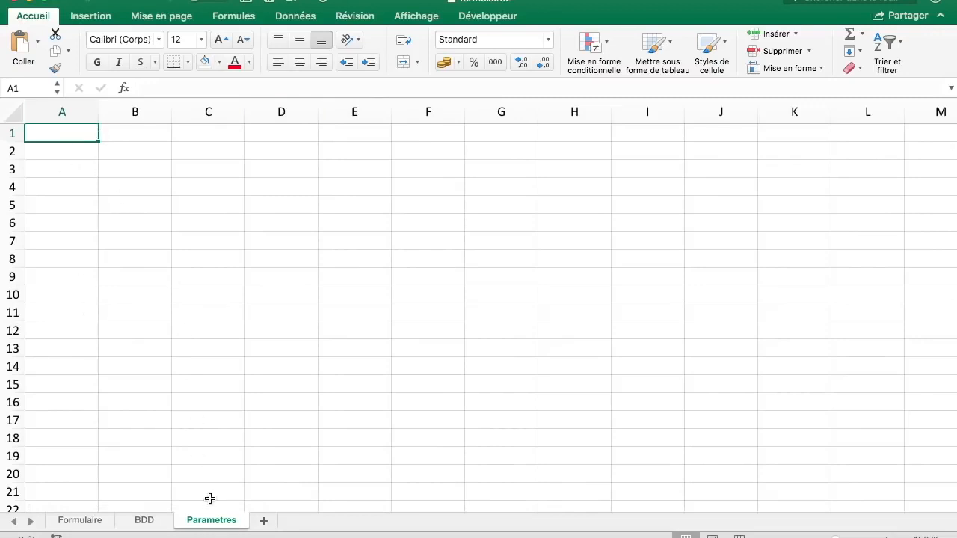
# Enter the headers Prénom, Nom, Date de naissance, Service and Poste in cells A1 to E1 of the BDD sheet.
pyautogui.click(160, 525)
pyautogui.click(349, 259)
pyautogui.click(80, 136)
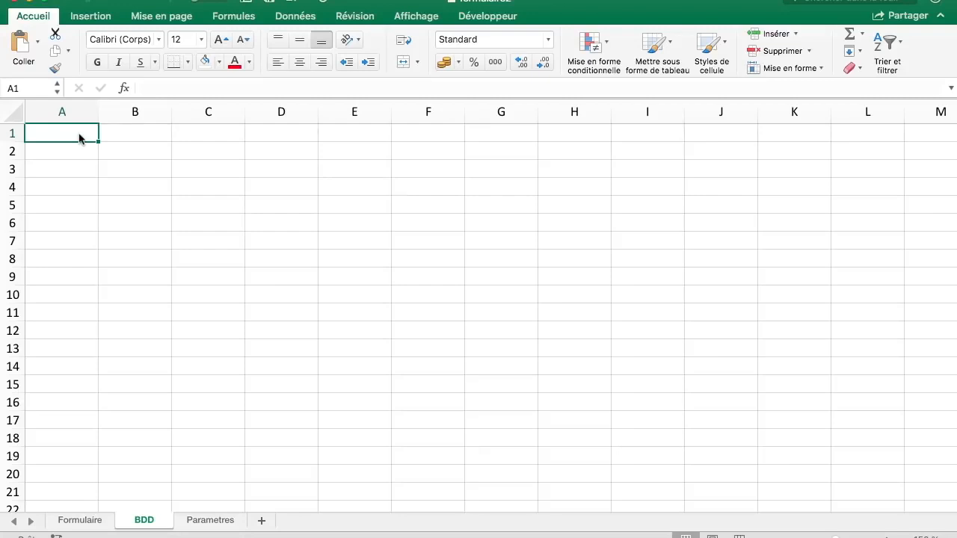
pyautogui.write('Prénom')
pyautogui.press('Tab')
pyautogui.write('Nom')
pyautogui.press('Tab')
pyautogui.write('Date de naissance')
pyautogui.press('Tab')
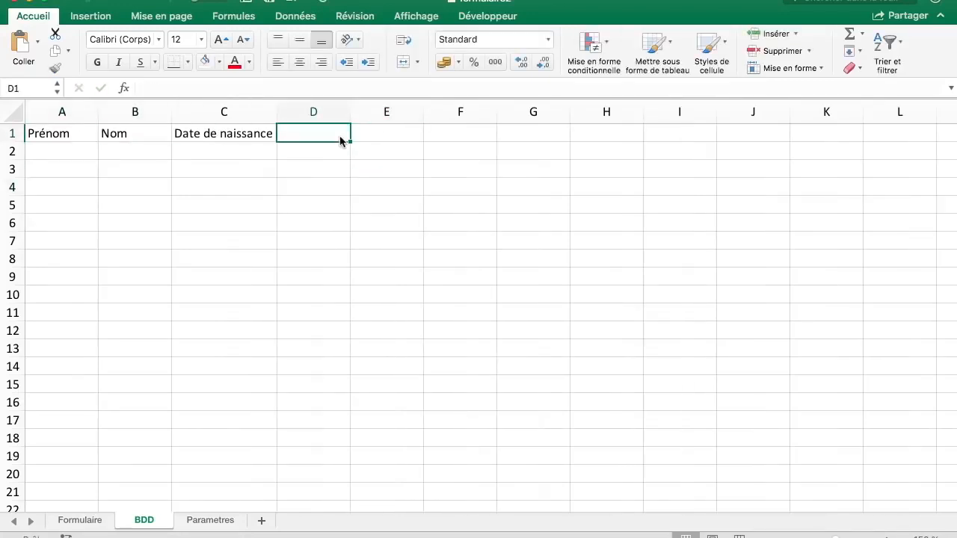
pyautogui.write('Service')
pyautogui.press('Tab')
pyautogui.write('Poste')
pyautogui.press('Return')
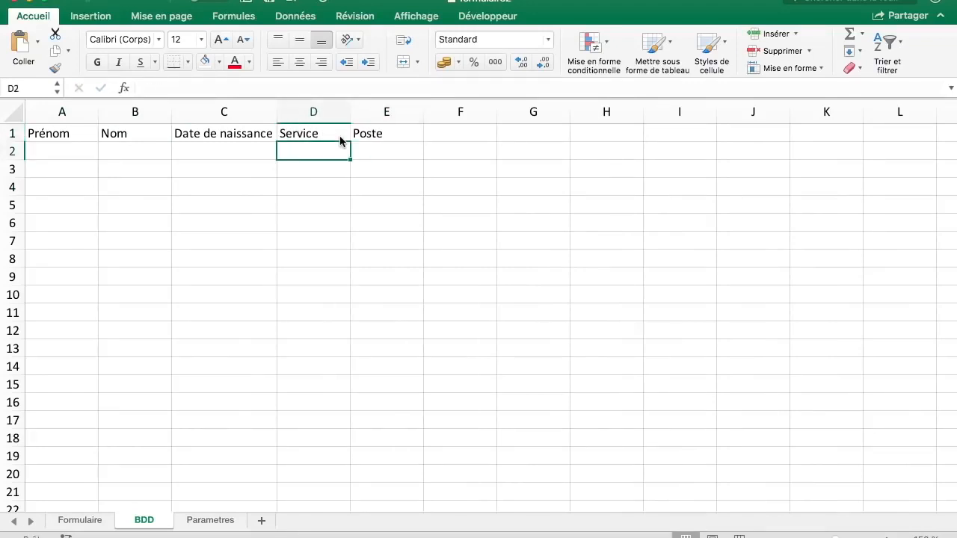
# Format the BDD headers in A1:E1 as bold and centered with a light orange fill.
pyautogui.moveTo(80, 129); pyautogui.dragTo(369, 138)
pyautogui.press('super+b')
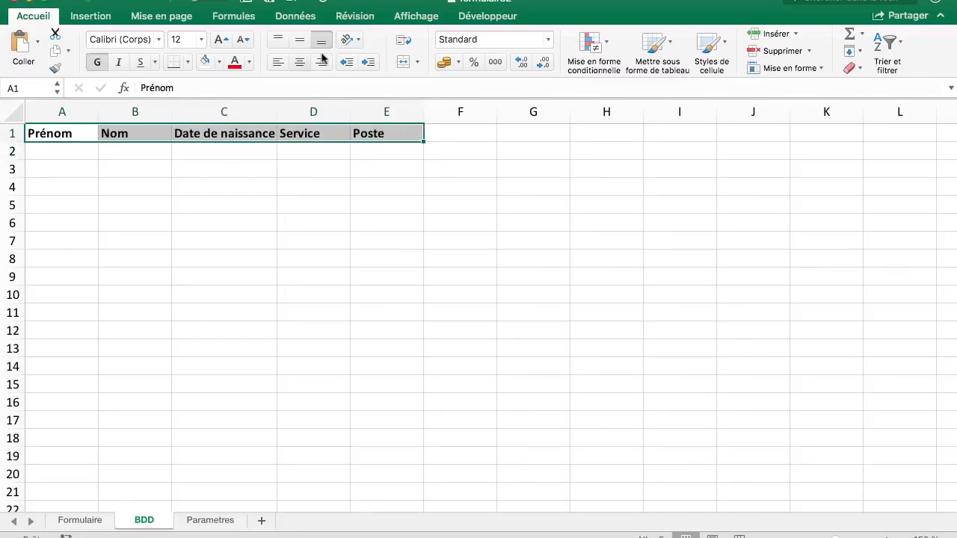
pyautogui.click(212, 63)
pyautogui.click(300, 64)
pyautogui.click(228, 224)
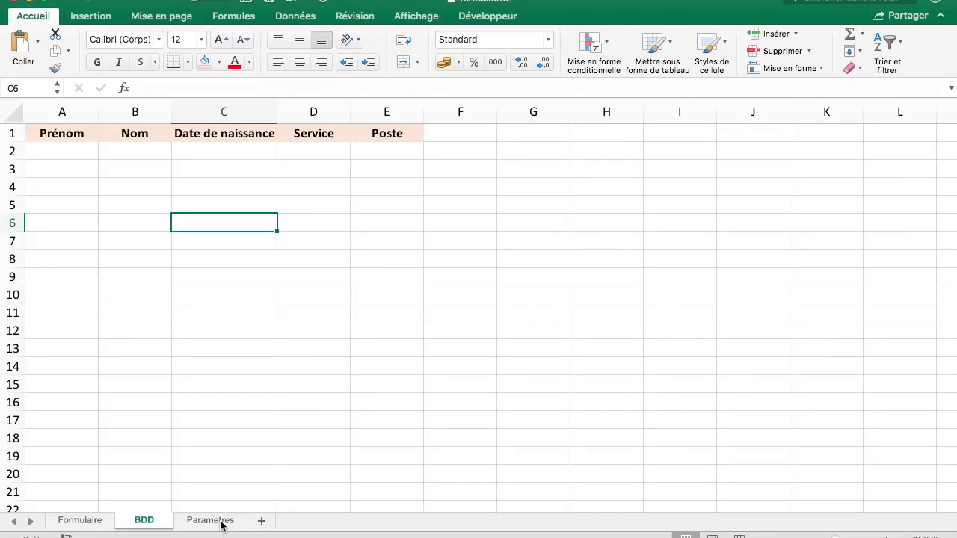
# Fill row 2 of BDD with an employee's first name, last name and date of birth, the service Achats and the position Directrice.
pyautogui.click(70, 154)
pyautogui.write('Anne')
pyautogui.press('Tab')
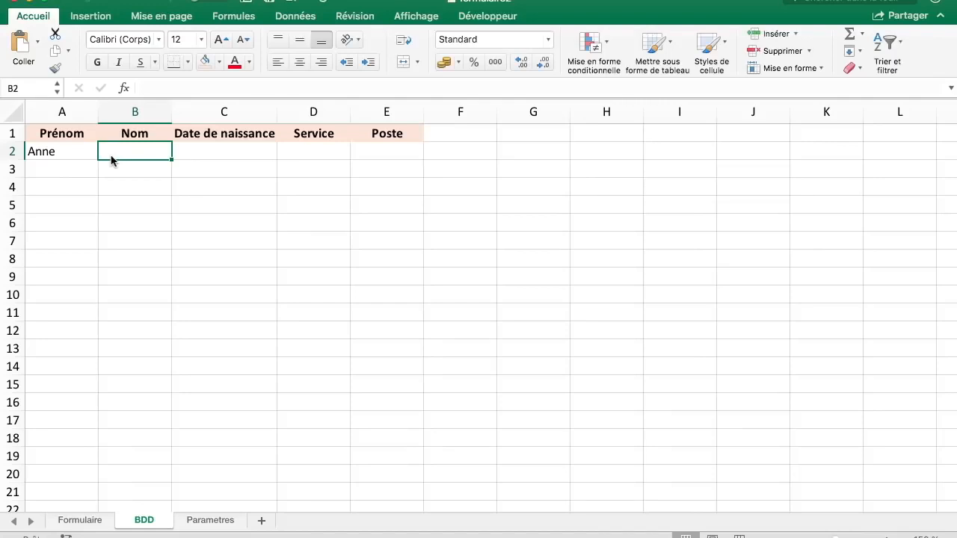
pyautogui.write('Dupont')
pyautogui.press('Tab')
pyautogui.write('02/04/76')
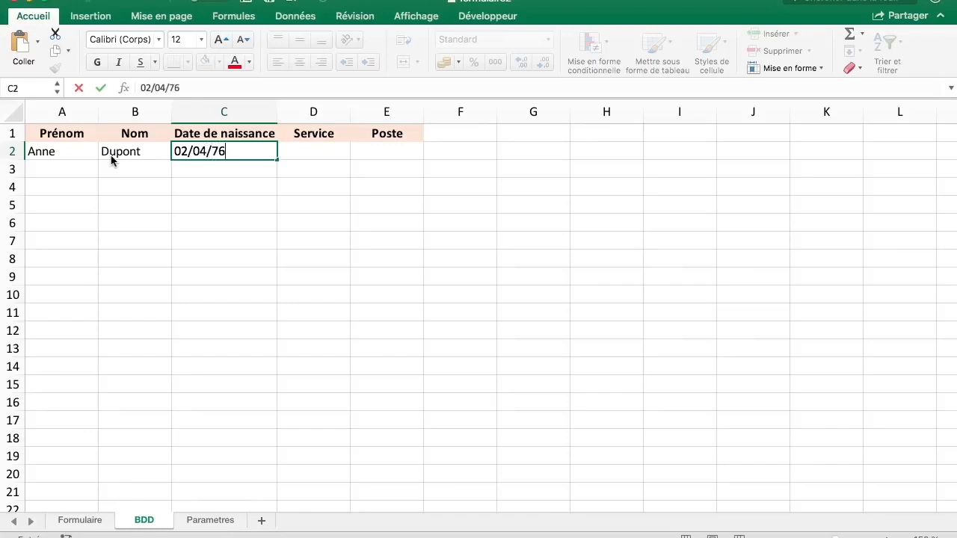
pyautogui.press('Tab')
pyautogui.write('Ac')
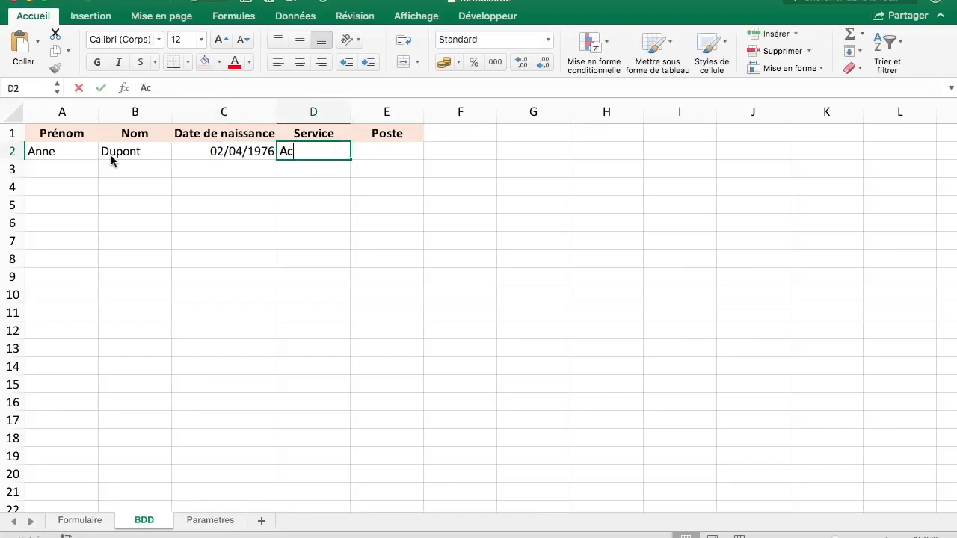
pyautogui.write('hats')
pyautogui.press('Tab')
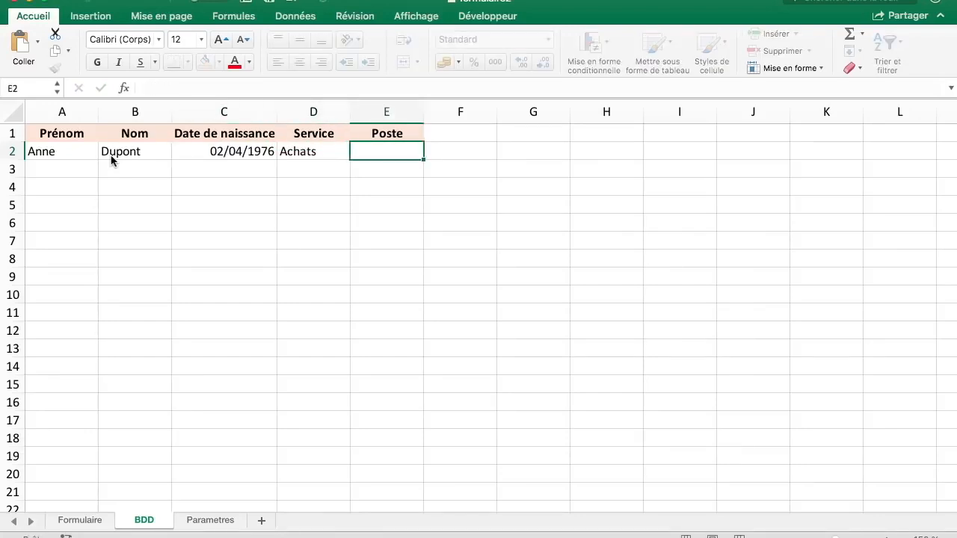
pyautogui.write('Directrice')
# Center the contents of the employee record in A2:E2.
pyautogui.click(53, 151)
pyautogui.moveTo(53, 151); pyautogui.dragTo(374, 151)
pyautogui.click(299, 62)
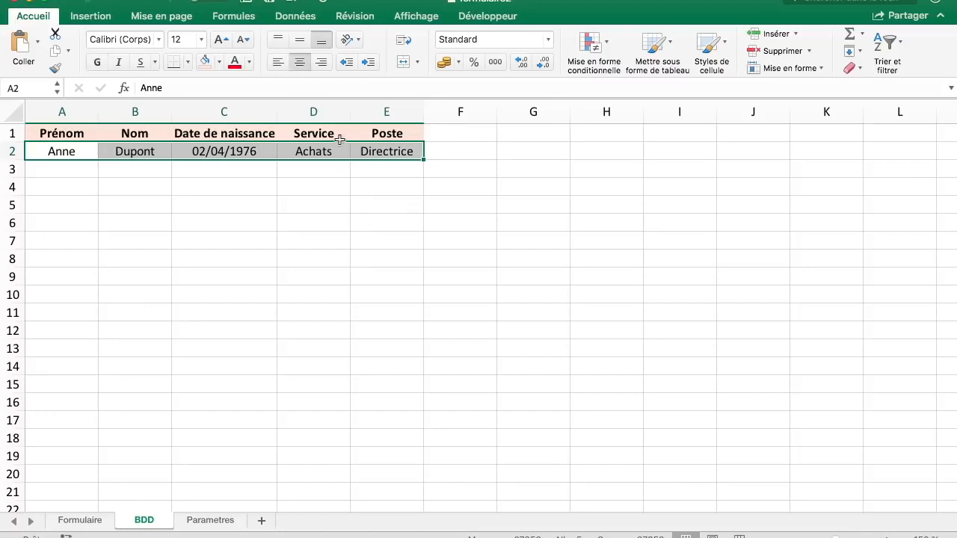
# Enter the header Services in A1 of the Parametres sheet, bold with a light orange fill, and center column A.
pyautogui.click(213, 521)
pyautogui.write('Services')
pyautogui.press('Return')
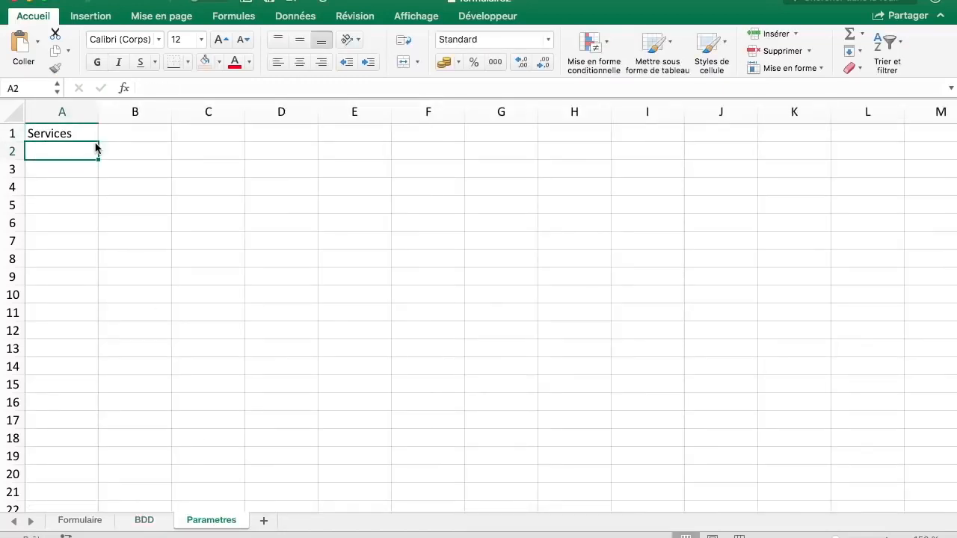
pyautogui.click(62, 111)
pyautogui.click(97, 62)
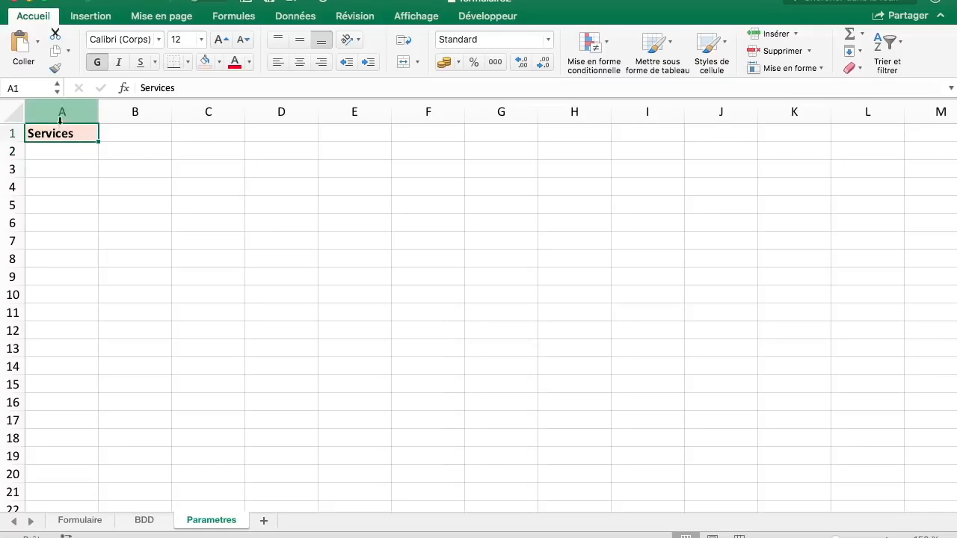
pyautogui.click(299, 62)
pyautogui.click(199, 169)
pyautogui.click(82, 156)
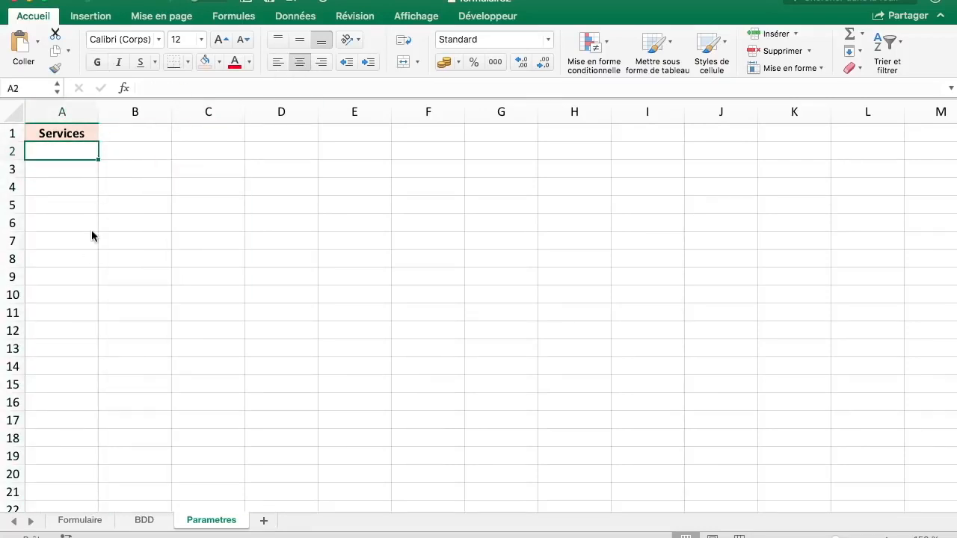
# List the services Achats, Accueil, Comptabillité and Management in cells A2 to A5 under the Services header.
pyautogui.write('Achats')
pyautogui.press('Return')
pyautogui.write('Accueil')
pyautogui.press('Return')
pyautogui.write('Comptabillité')
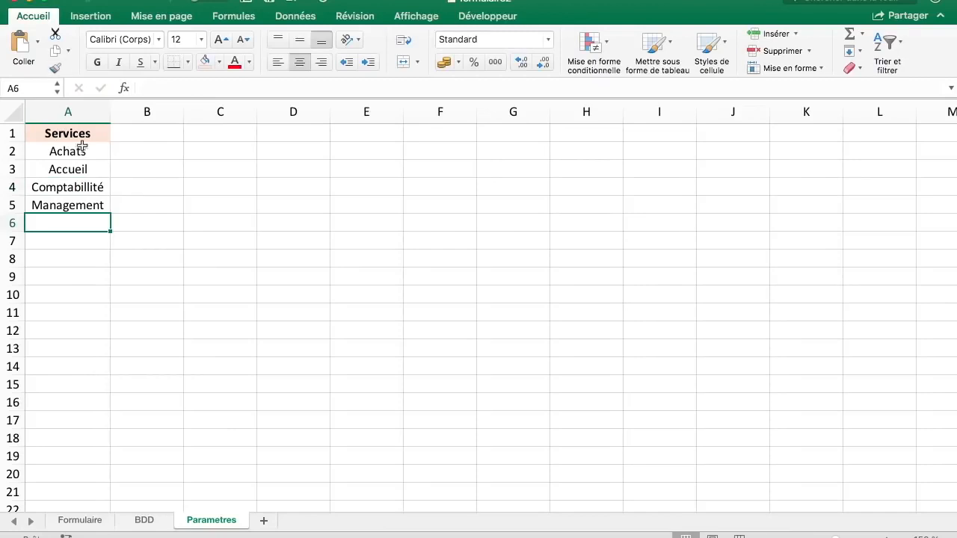
# Add a second employee record in row 3 of BDD with name, date of birth, service Accueil and position Assistant.
pyautogui.click(143, 520)
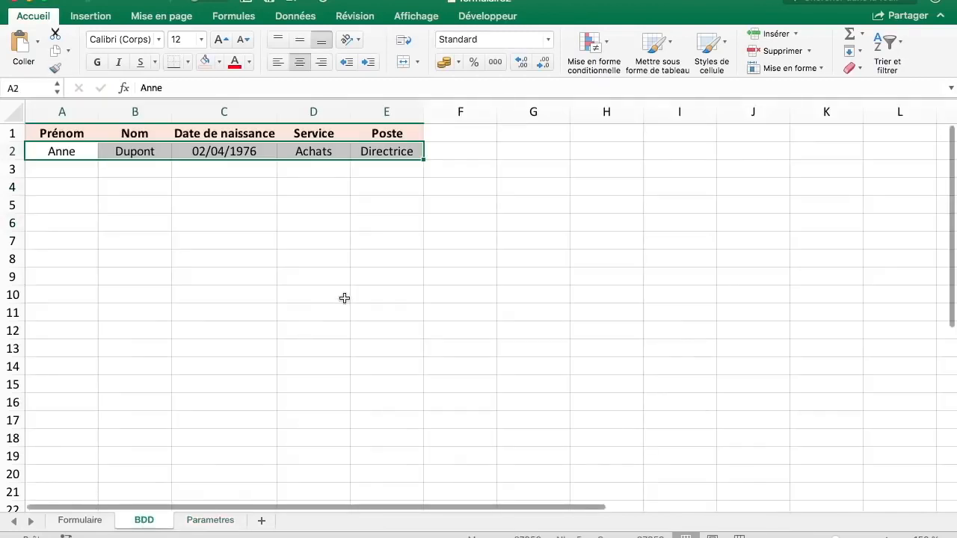
pyautogui.click(86, 521)
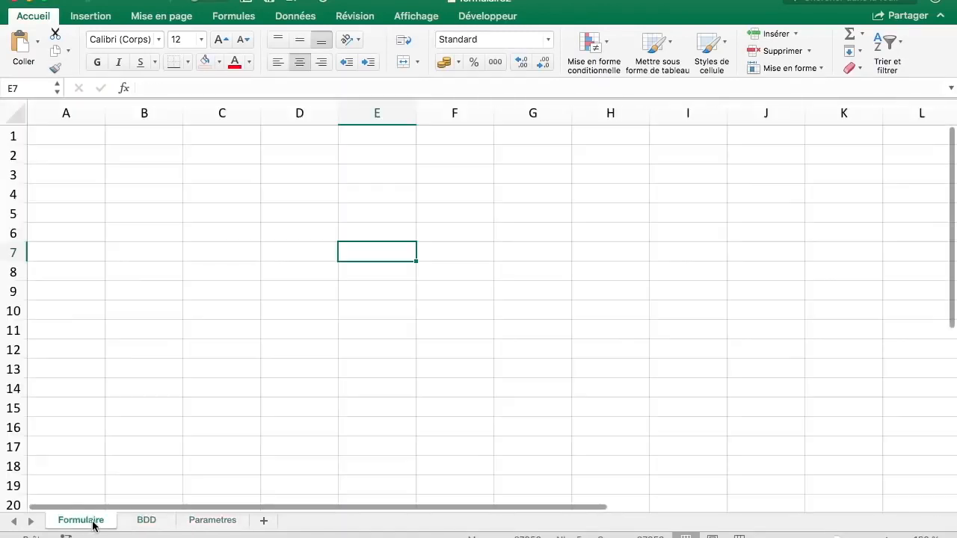
pyautogui.click(161, 521)
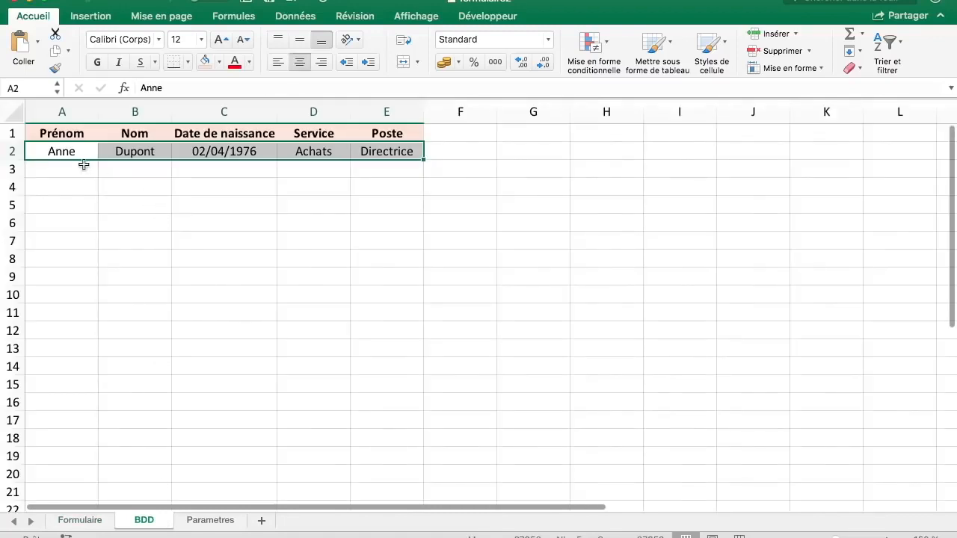
pyautogui.click(79, 169)
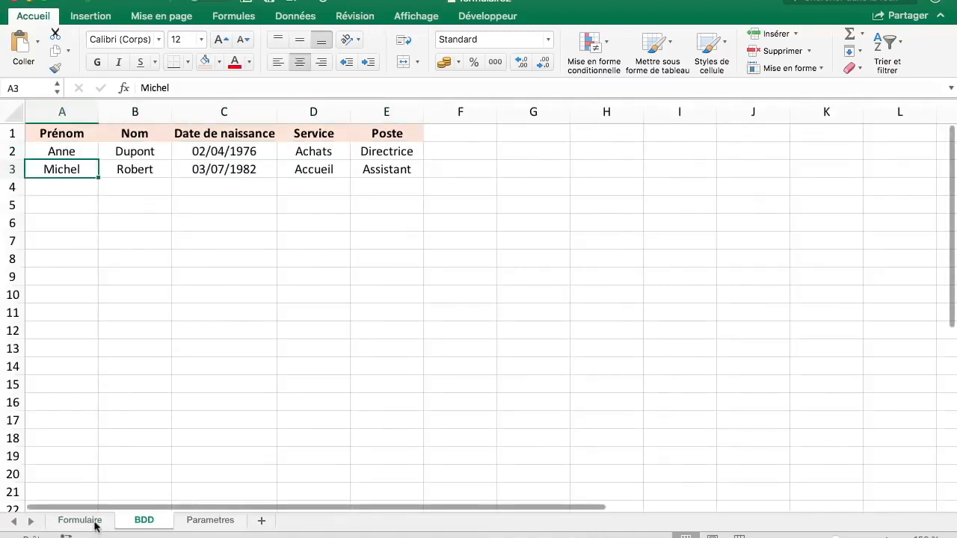
# Fill all cells of the Formulaire sheet with white.
pyautogui.click(95, 519)
pyautogui.click(311, 194)
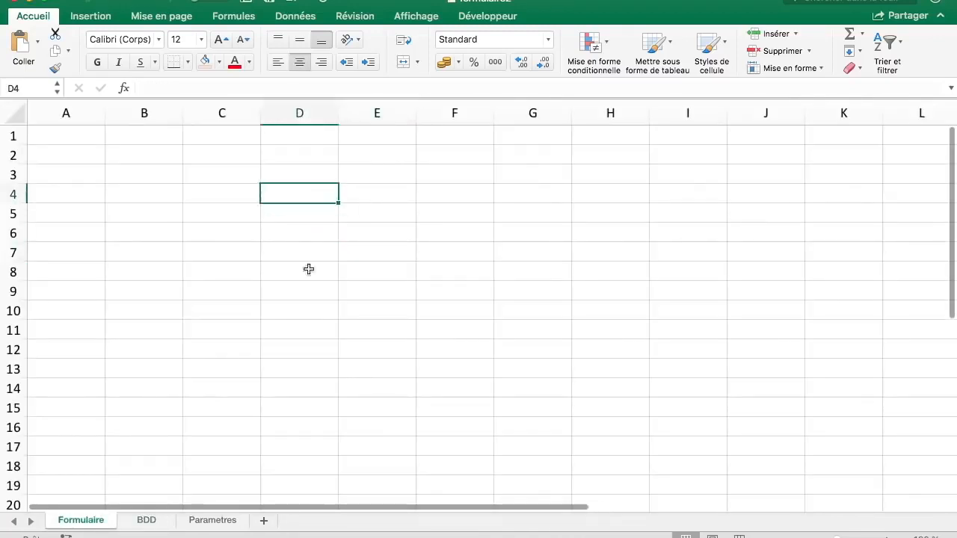
pyautogui.click(159, 523)
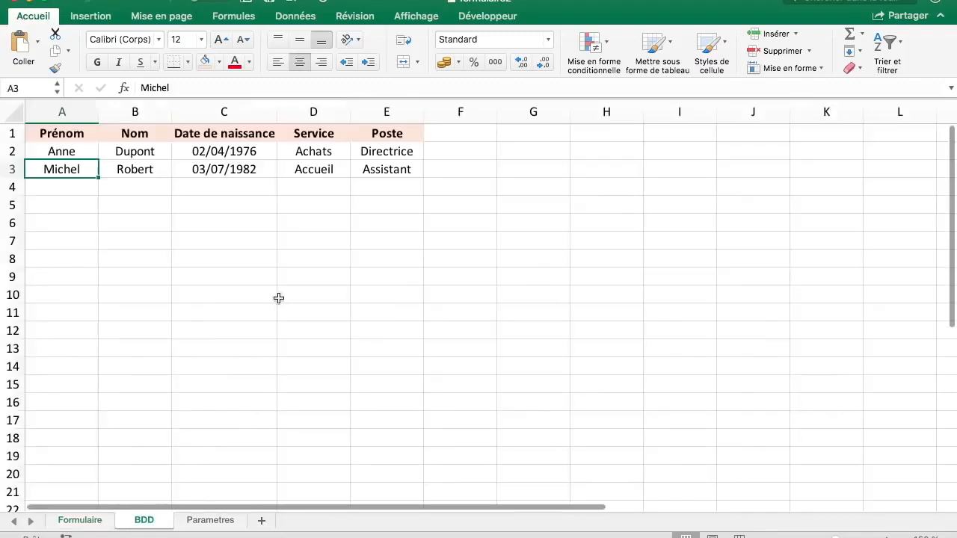
pyautogui.click(90, 521)
pyautogui.click(16, 115)
pyautogui.click(219, 63)
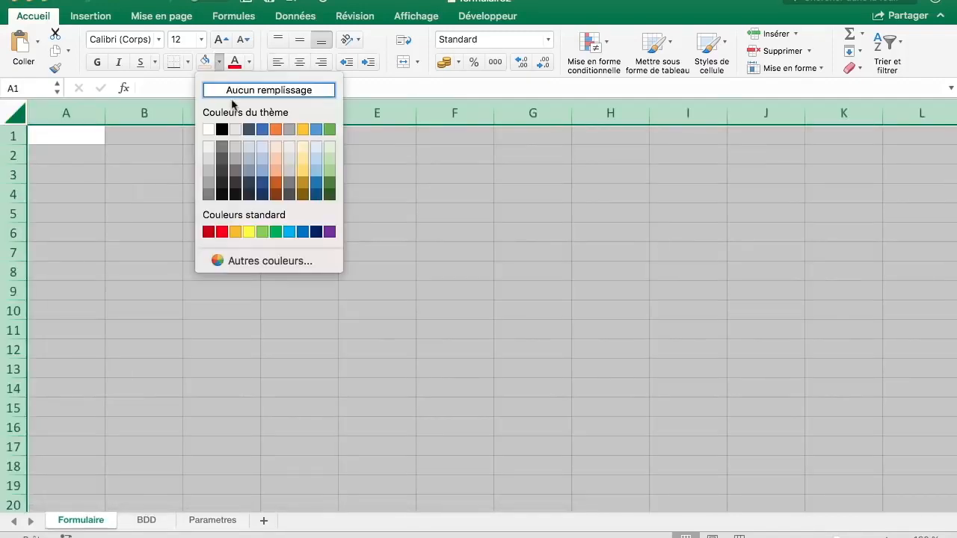
pyautogui.click(211, 129)
pyautogui.click(198, 309)
# Enter the field label Prénom in cell B3 of the Formulaire sheet.
pyautogui.click(134, 197)
pyautogui.click(136, 179)
pyautogui.write('Prénom')
pyautogui.press('Tab')
pyautogui.press('Tab')
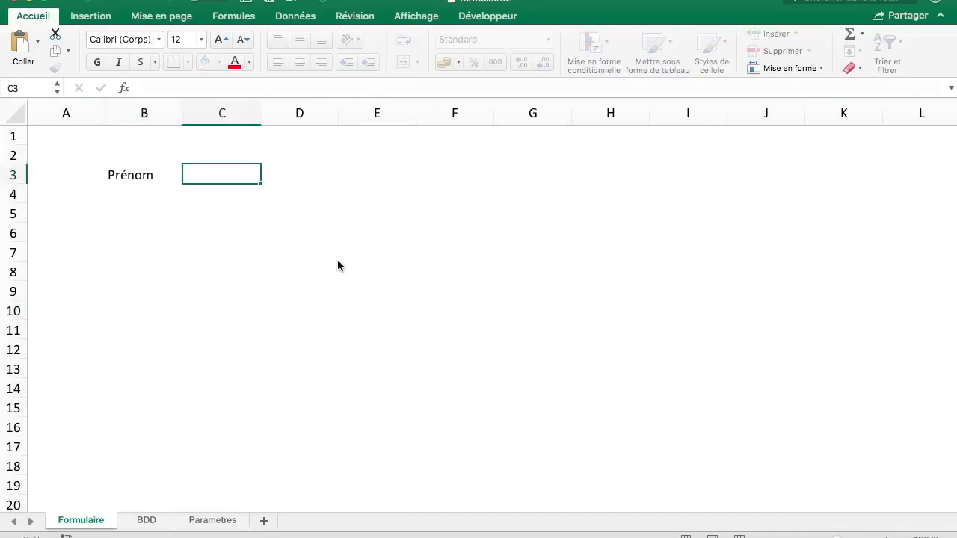
# Enter the field label Nom in cell D3 of the Formulaire sheet.
pyautogui.write('Nom')
pyautogui.press('Return')
pyautogui.press('Return')
# Add an outside border to the entry cells B4 and D4 beneath the Prénom and Nom labels.
pyautogui.click(151, 193)
pyautogui.click(187, 62)
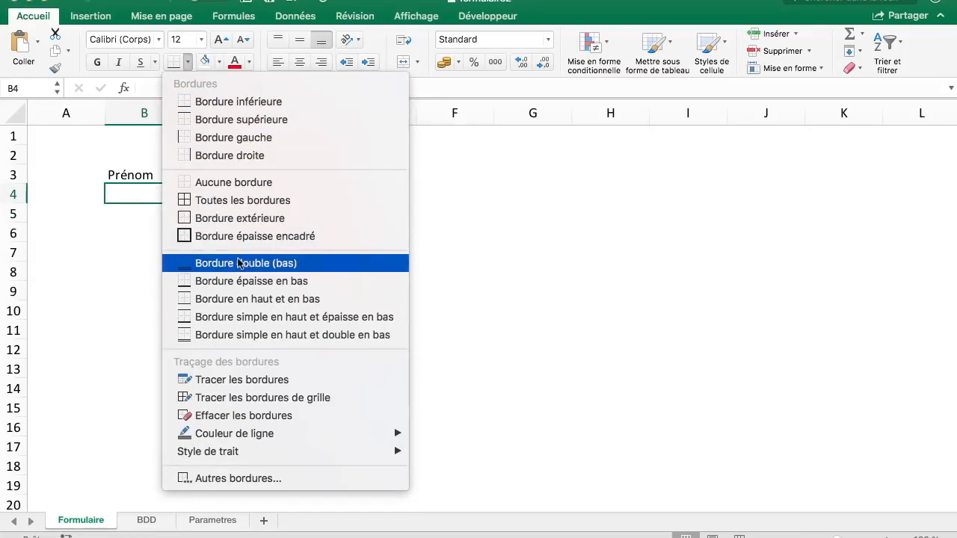
pyautogui.click(241, 218)
pyautogui.click(158, 192)
pyautogui.click(287, 196)
pyautogui.click(175, 63)
pyautogui.click(397, 309)
# Widen columns B and D to more than double their width to enlarge the two entry cells.
pyautogui.moveTo(183, 112); pyautogui.dragTo(286, 118)
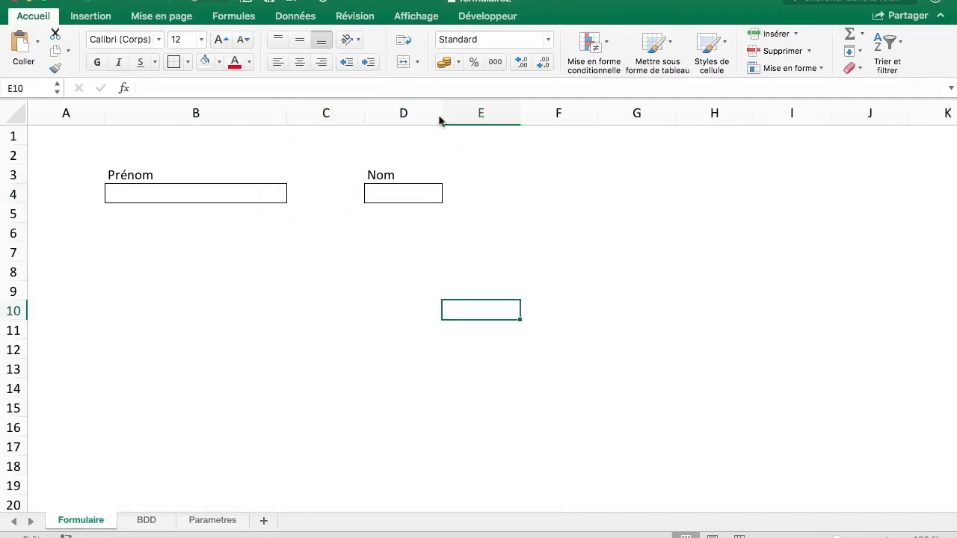
pyautogui.moveTo(442, 112); pyautogui.dragTo(555, 113)
pyautogui.click(459, 250)
# Duplicate the label and entry-cell block below to create the fields Date de naissance, Service and Poste in B6, B9 and B12.
pyautogui.moveTo(167, 177); pyautogui.dragTo(408, 194)
pyautogui.press('super+c')
pyautogui.click(142, 231)
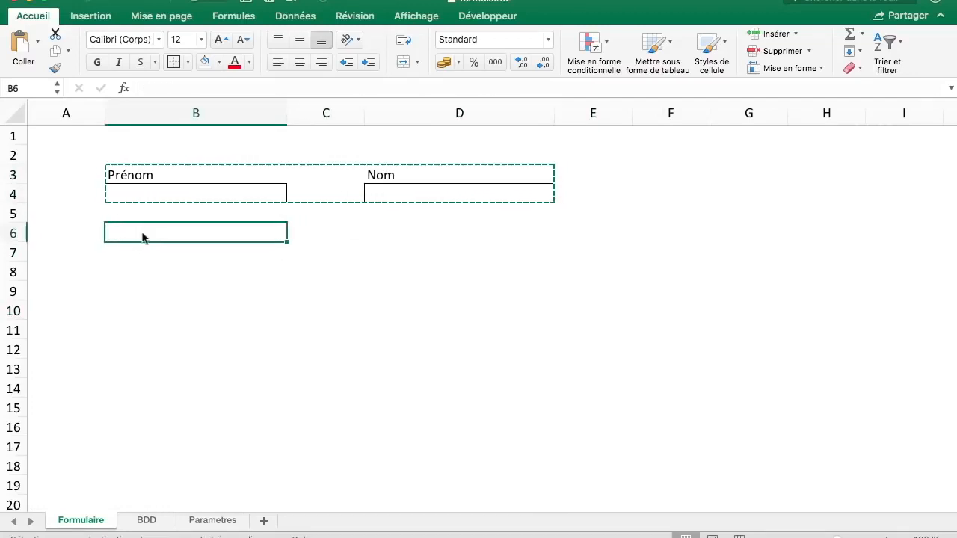
pyautogui.press('super+v')
pyautogui.click(142, 520)
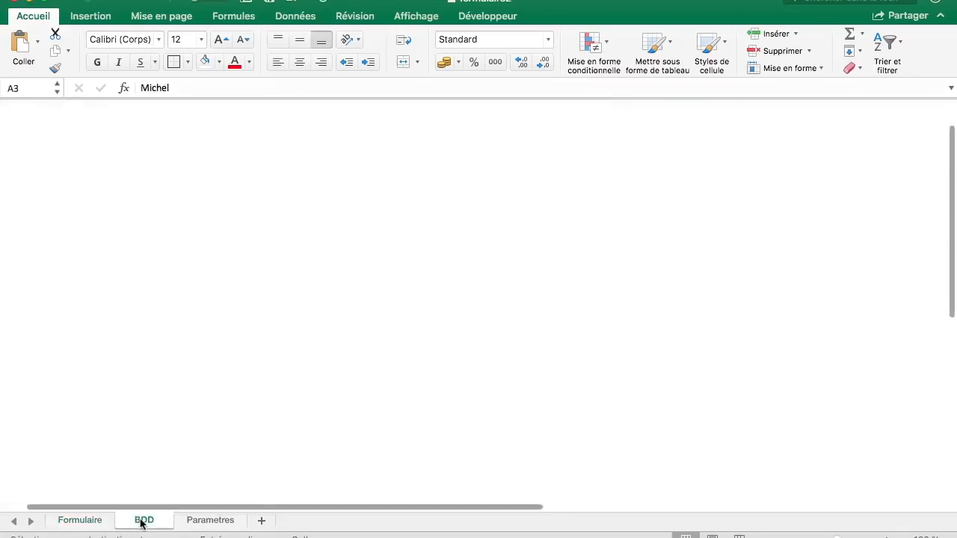
pyautogui.click(97, 520)
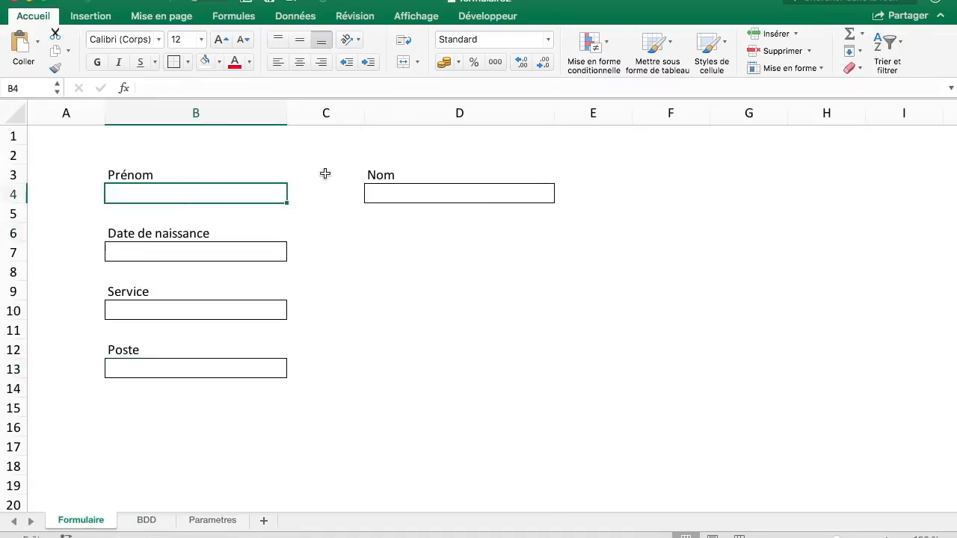
pyautogui.click(408, 193)
pyautogui.click(185, 320)
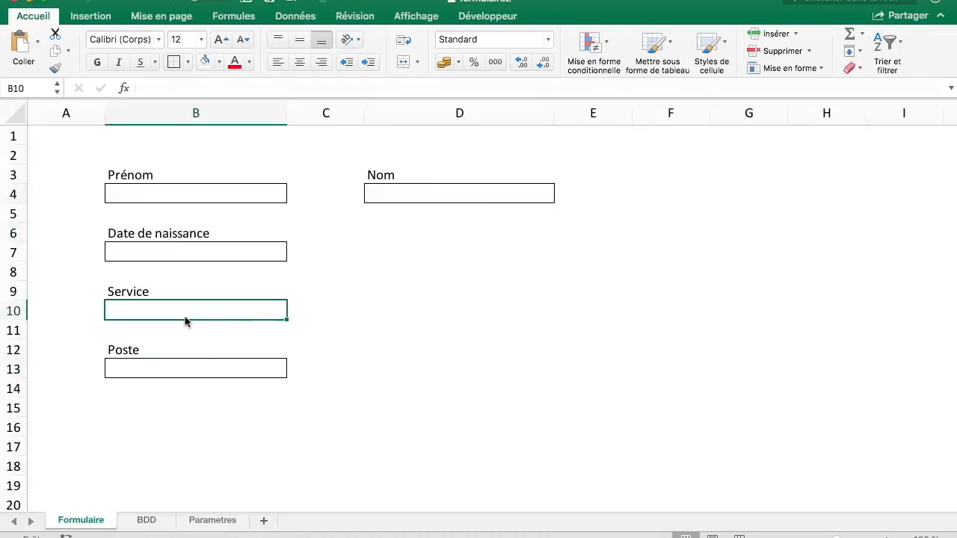
pyautogui.click(295, 16)
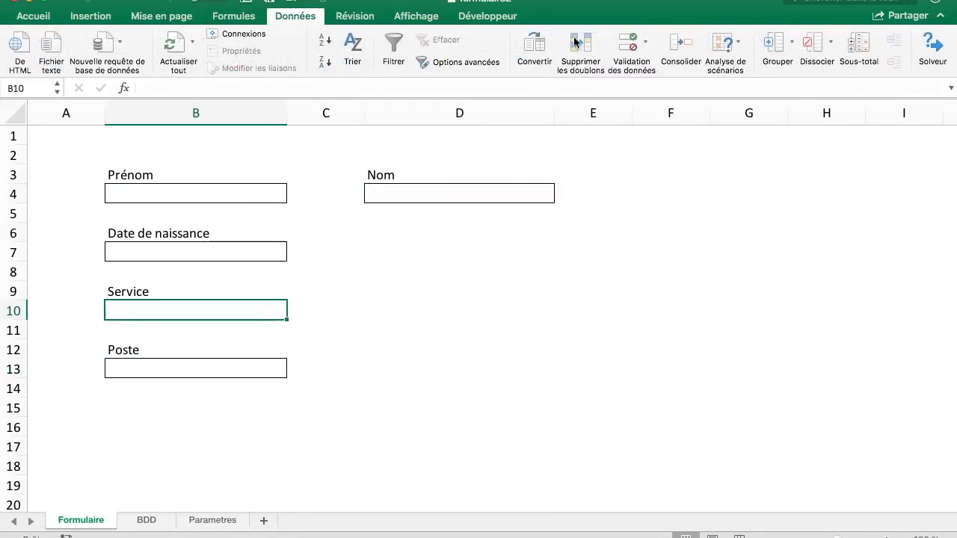
pyautogui.click(646, 43)
pyautogui.click(647, 68)
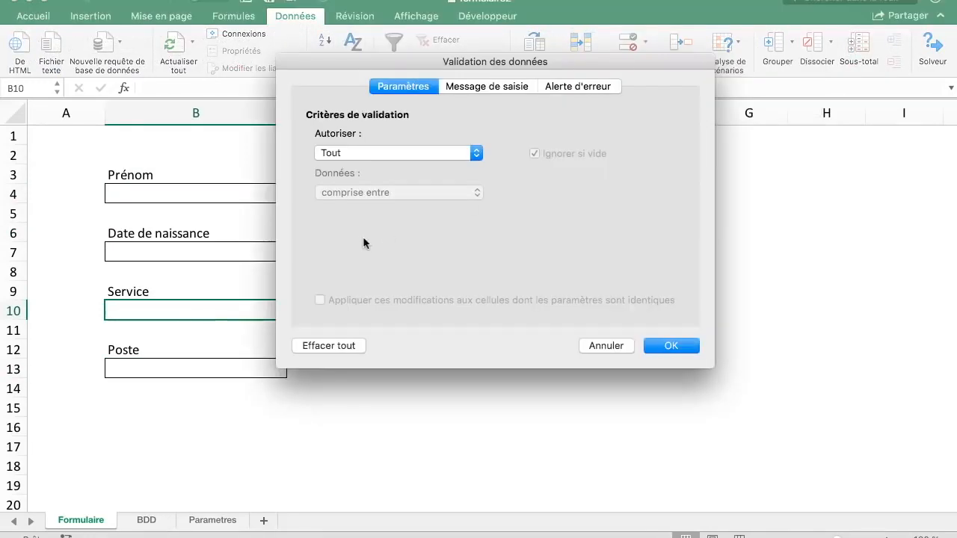
pyautogui.press('Escape')
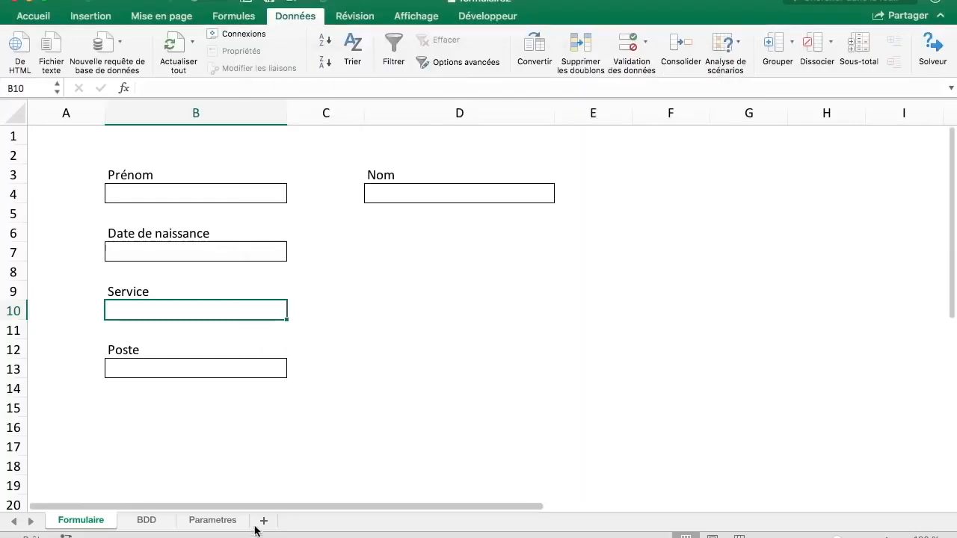
# Name column A of the Parametres sheet services.
pyautogui.click(223, 520)
pyautogui.click(88, 112)
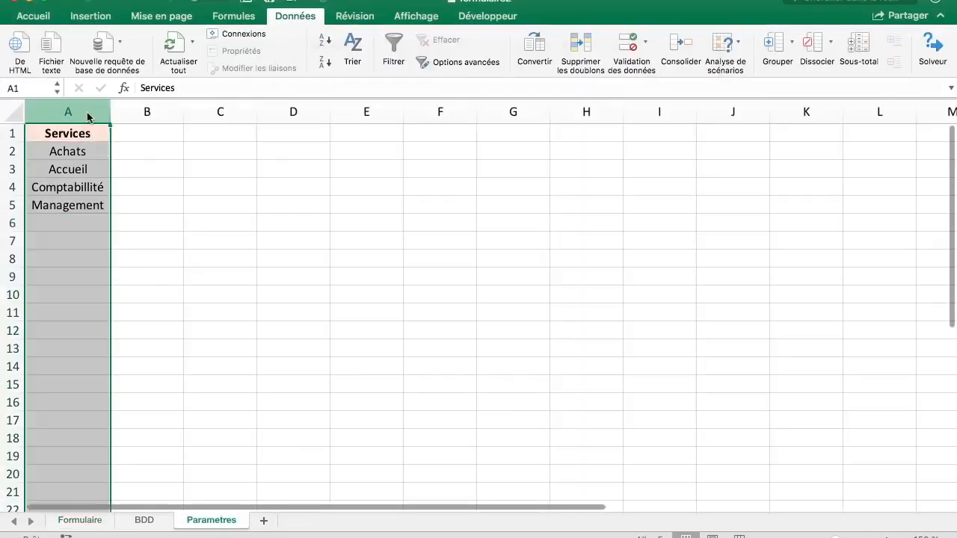
pyautogui.click(30, 91)
pyautogui.write('srervices')
pyautogui.press('Return')
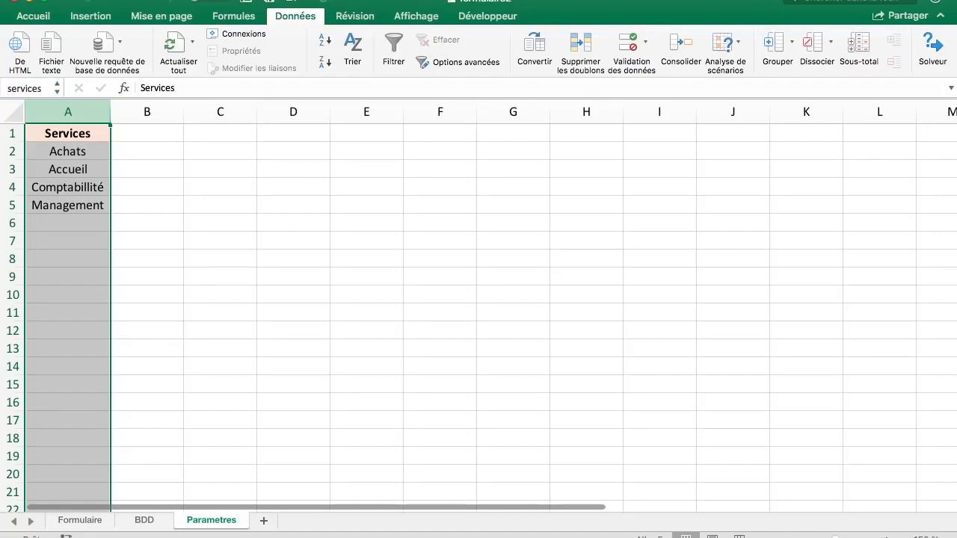
# Apply list data validation to the Service entry cell B10 on Formulaire, using the named services column as the source.
pyautogui.click(147, 523)
pyautogui.click(101, 518)
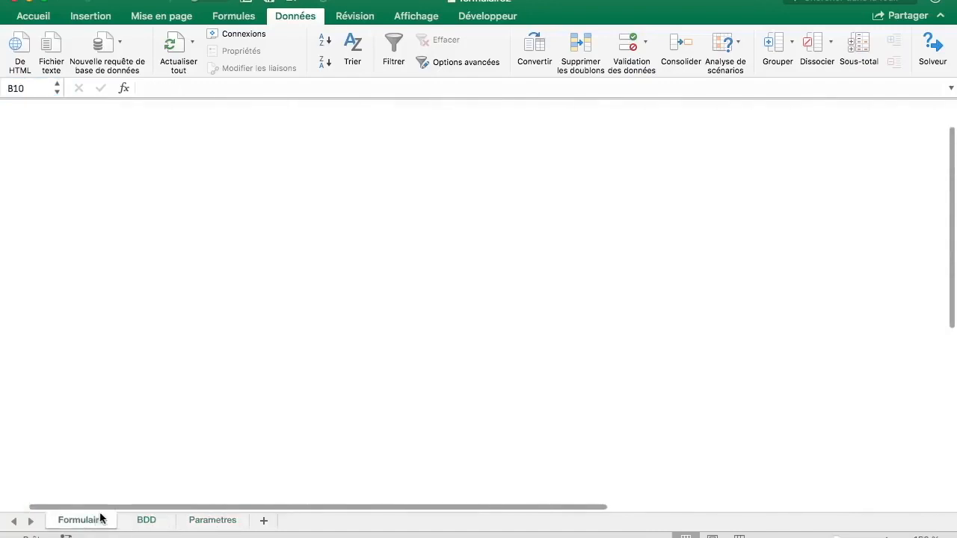
pyautogui.click(643, 42)
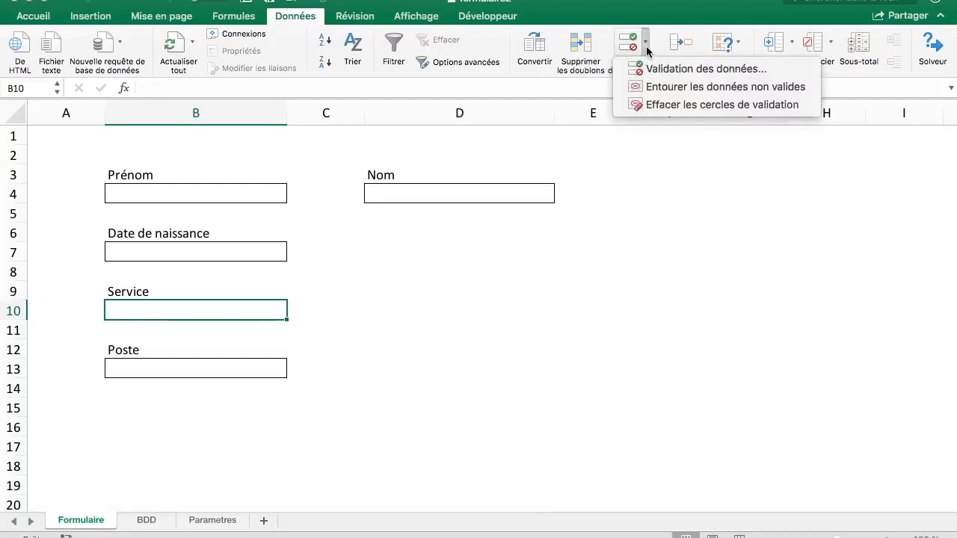
pyautogui.click(689, 68)
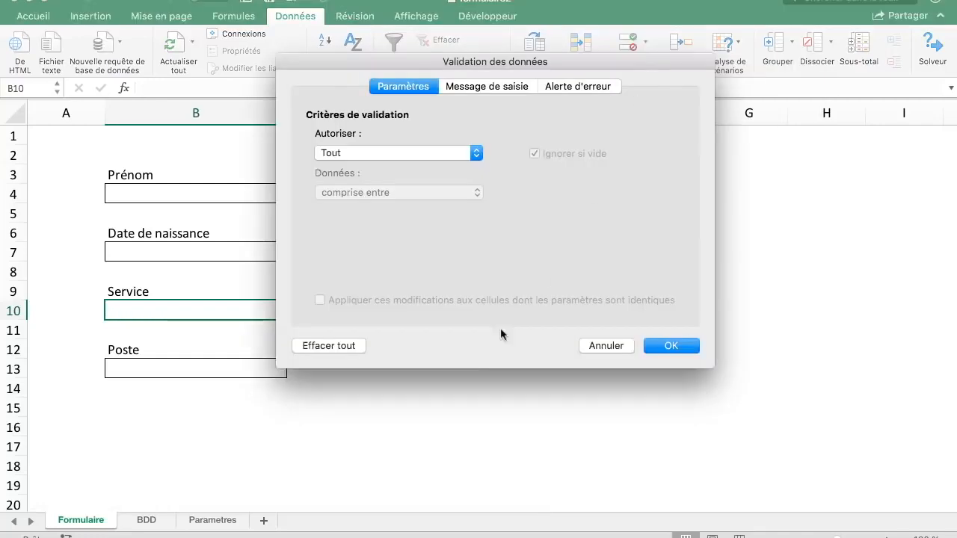
pyautogui.click(403, 153)
pyautogui.click(374, 192)
pyautogui.click(373, 232)
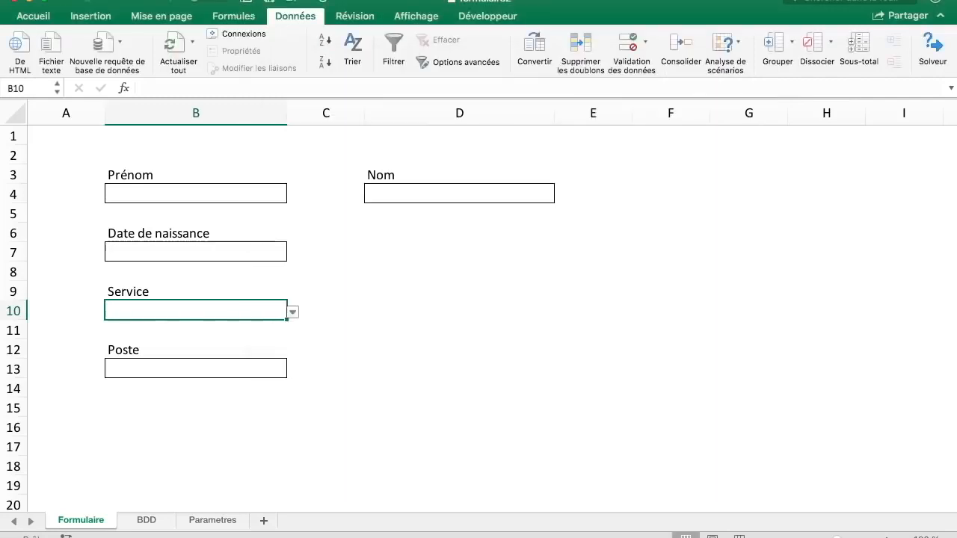
# Check the choices offered by the dropdown list in the Service entry cell B10.
pyautogui.click(293, 312)
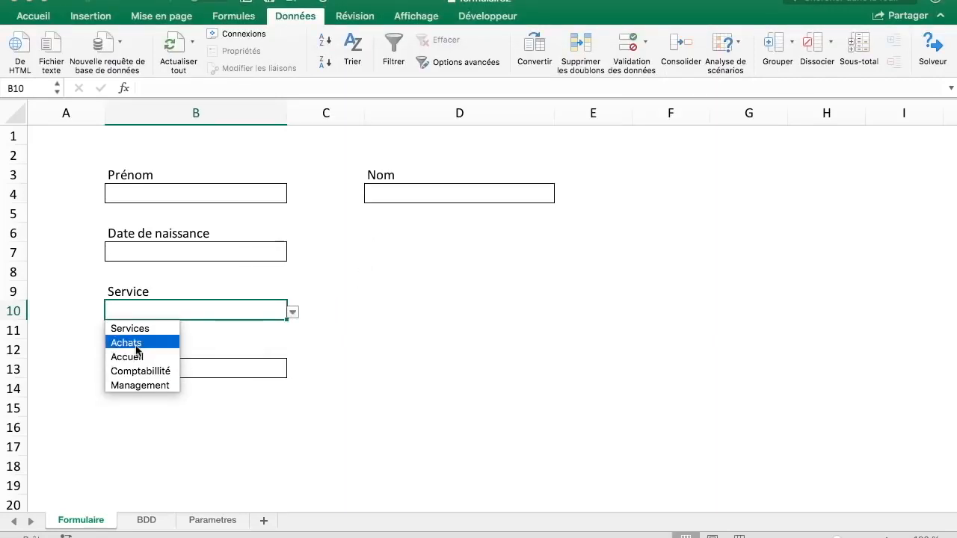
pyautogui.press('Escape')
pyautogui.click(528, 309)
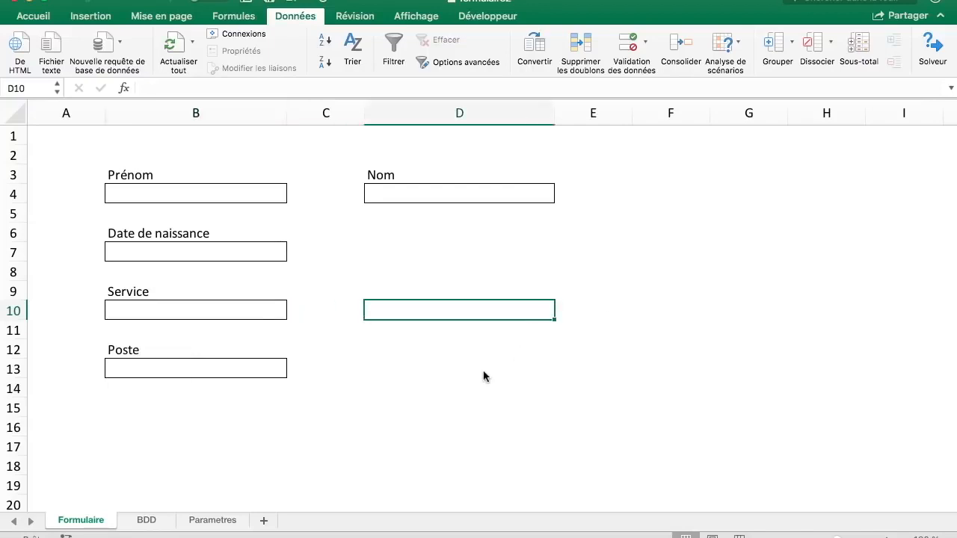
# Copy the header row and first employee record, A1:E2, from the BDD sheet.
pyautogui.click(150, 520)
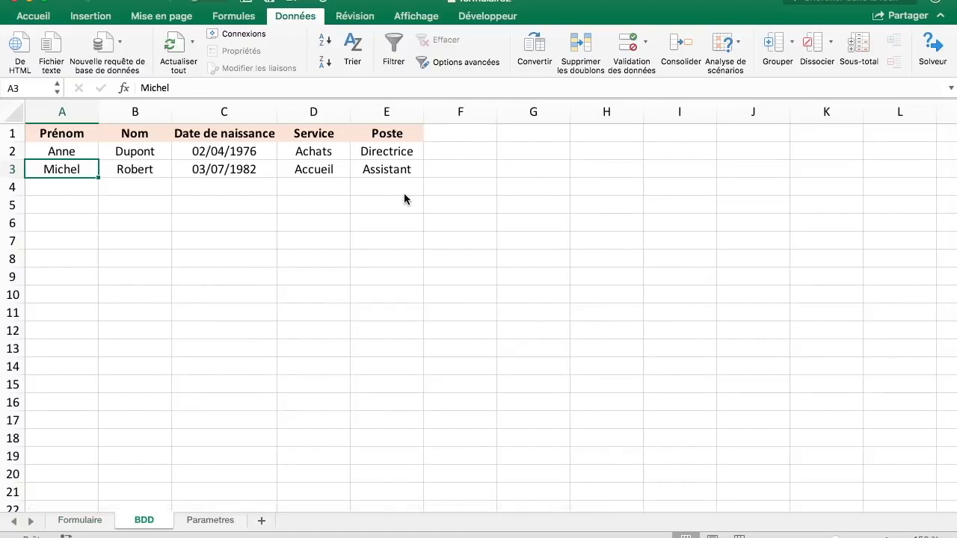
pyautogui.moveTo(406, 154); pyautogui.dragTo(3, 121)
pyautogui.press('super+c')
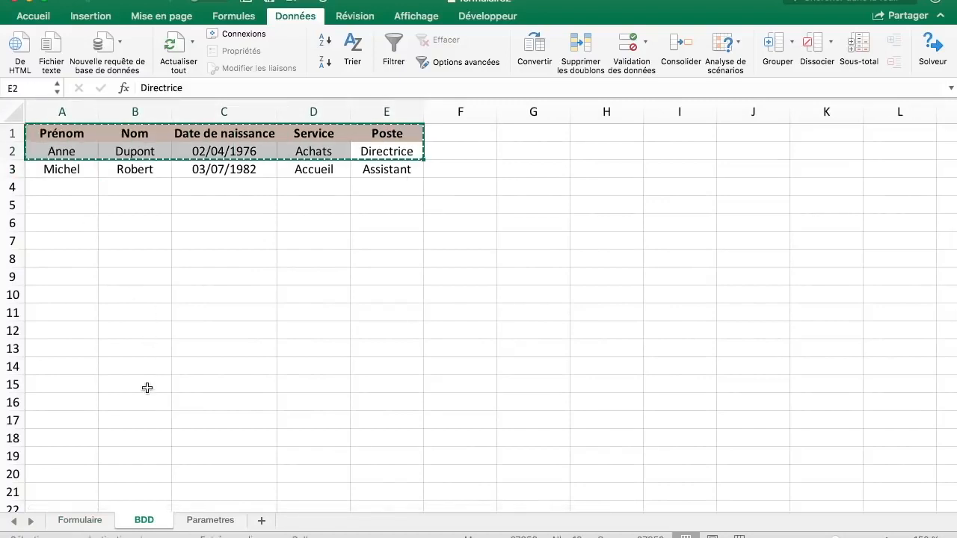
# Insert a blank row at row 2 of the Formulaire sheet and paste the copied header and record at A1.
pyautogui.click(105, 524)
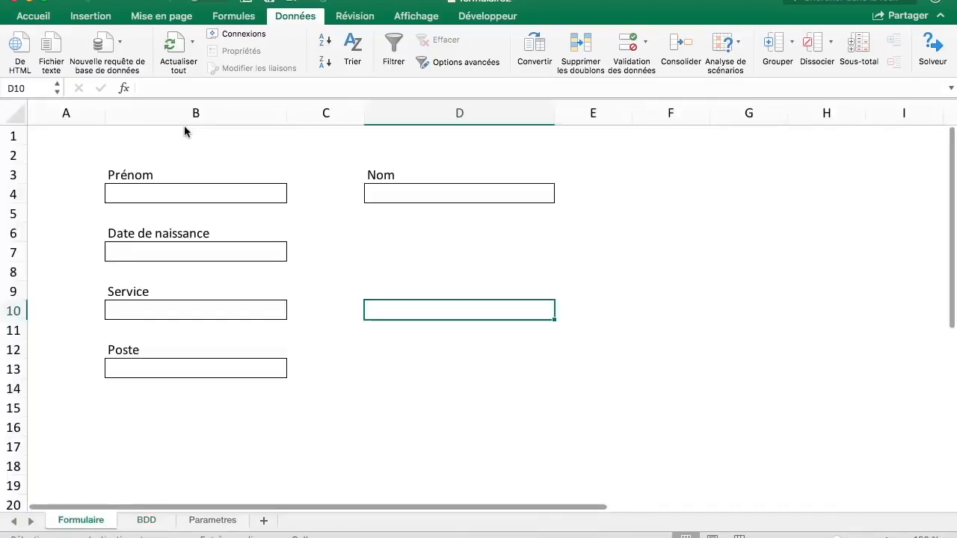
pyautogui.click(13, 158)
pyautogui.rightClick(13, 158)
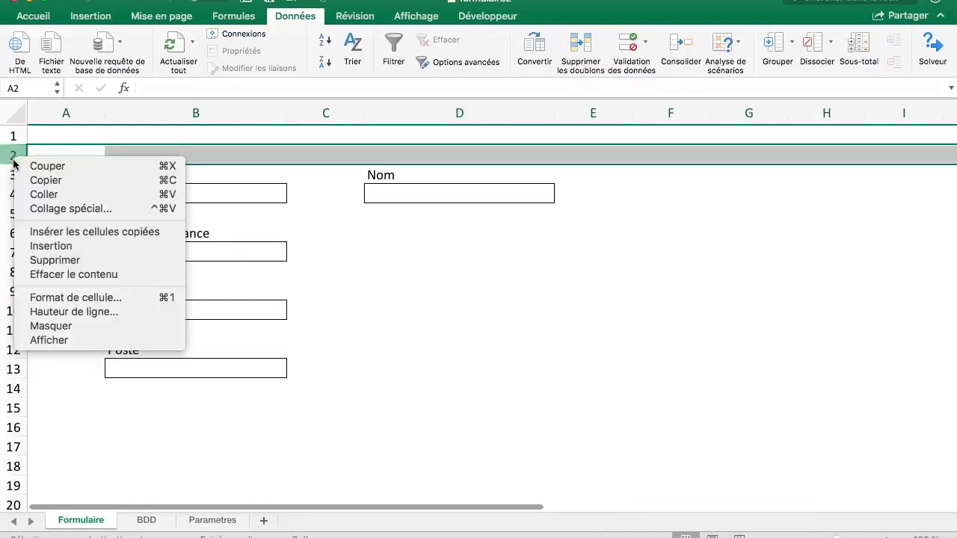
pyautogui.click(50, 247)
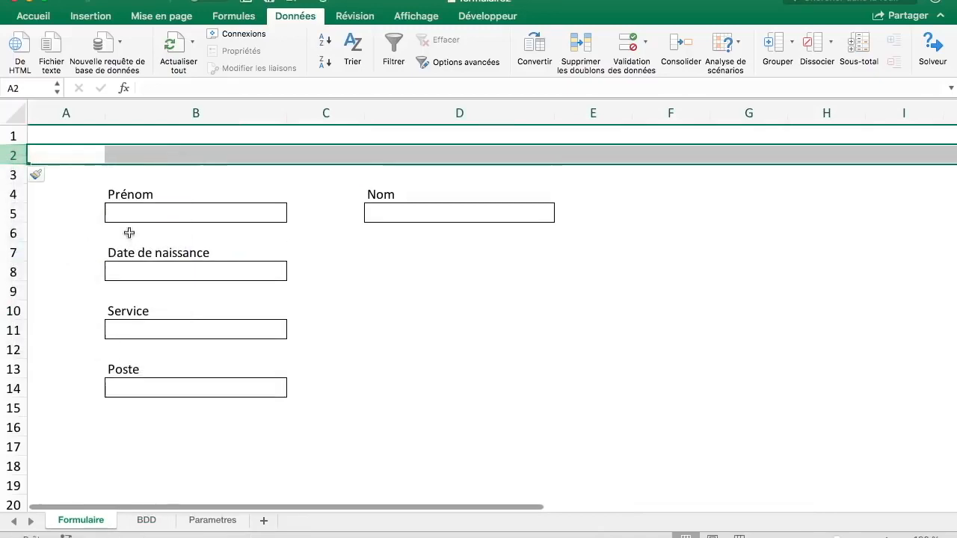
pyautogui.click(216, 196)
pyautogui.click(71, 136)
pyautogui.press('super+v')
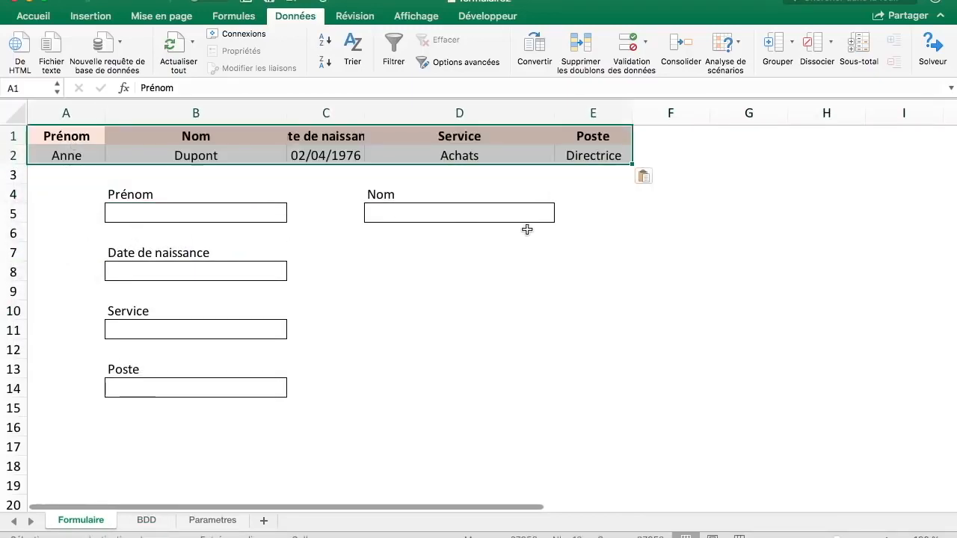
pyautogui.click(527, 229)
# Fill the record cells A2:E2 on the Formulaire sheet with light grey.
pyautogui.moveTo(82, 154); pyautogui.dragTo(612, 146)
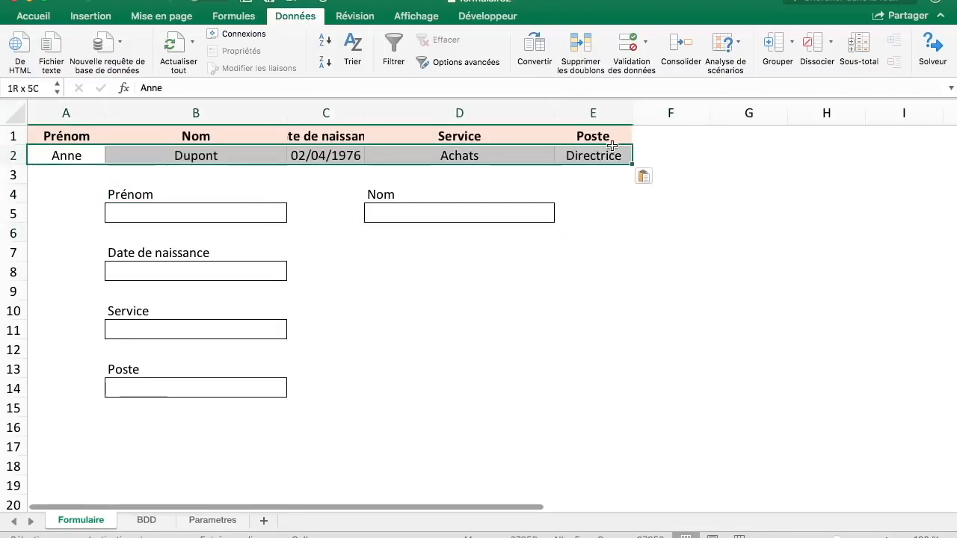
pyautogui.click(35, 16)
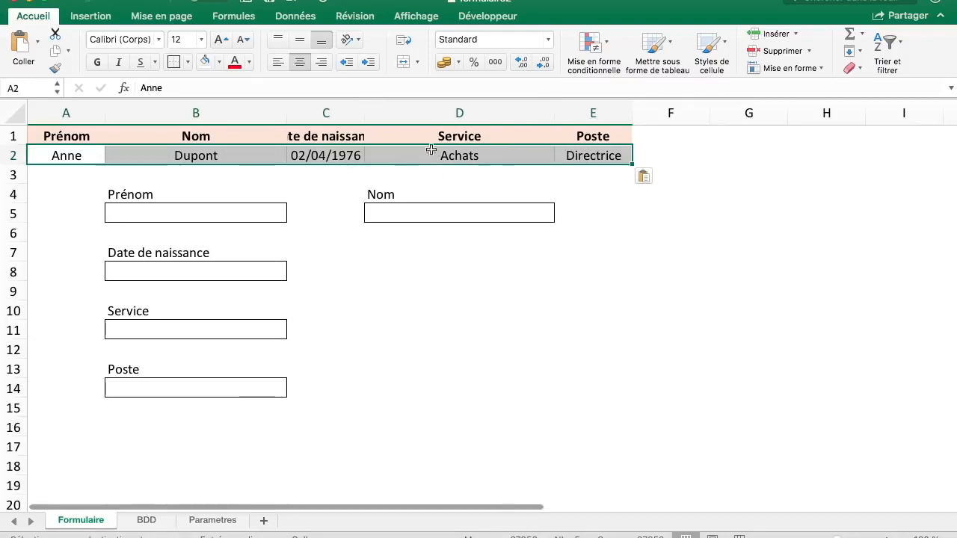
pyautogui.click(11, 156)
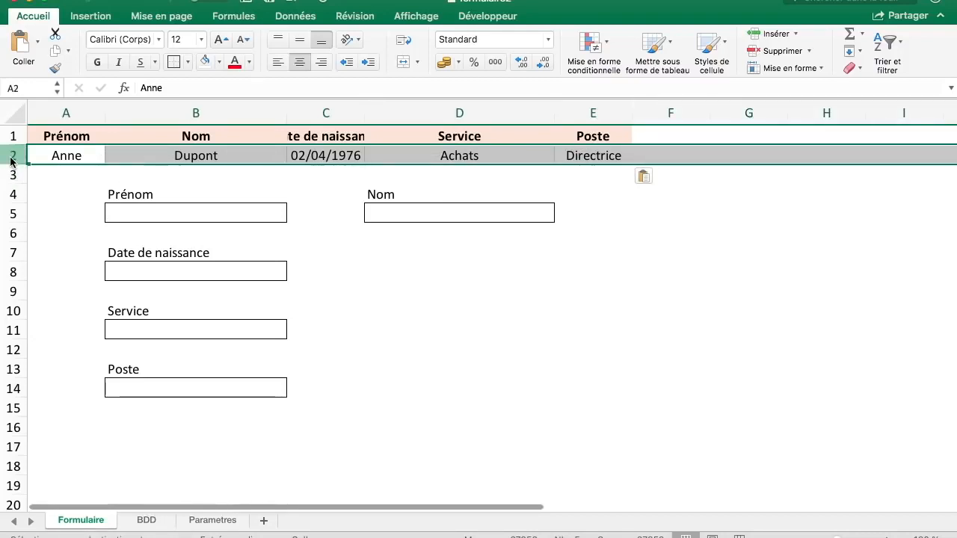
pyautogui.click(459, 329)
pyautogui.moveTo(621, 157); pyautogui.dragTo(46, 155)
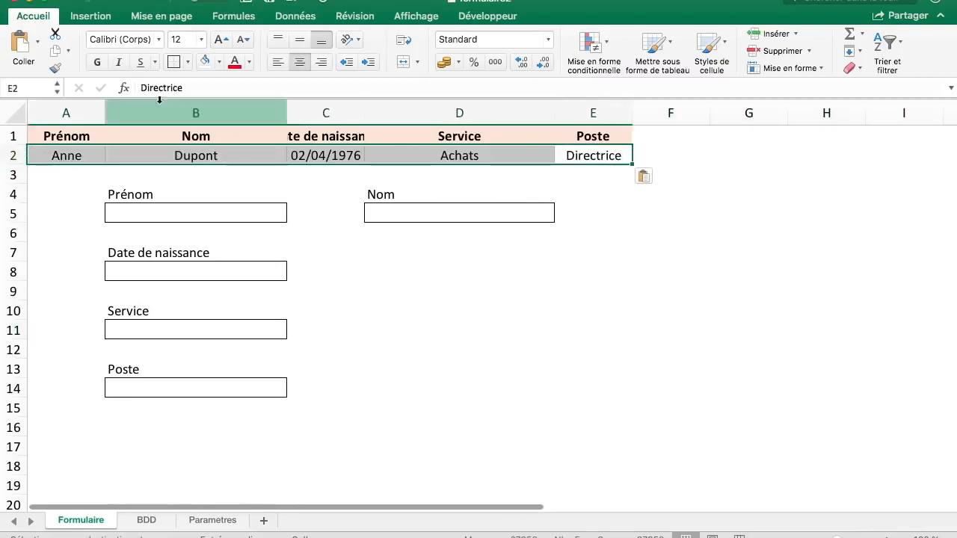
pyautogui.click(219, 62)
pyautogui.click(208, 152)
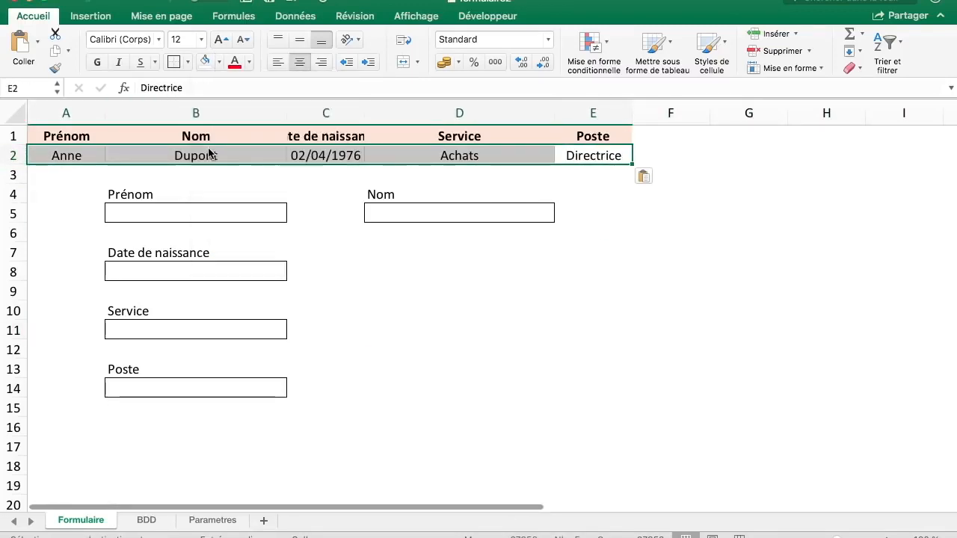
pyautogui.click(322, 232)
pyautogui.click(592, 161)
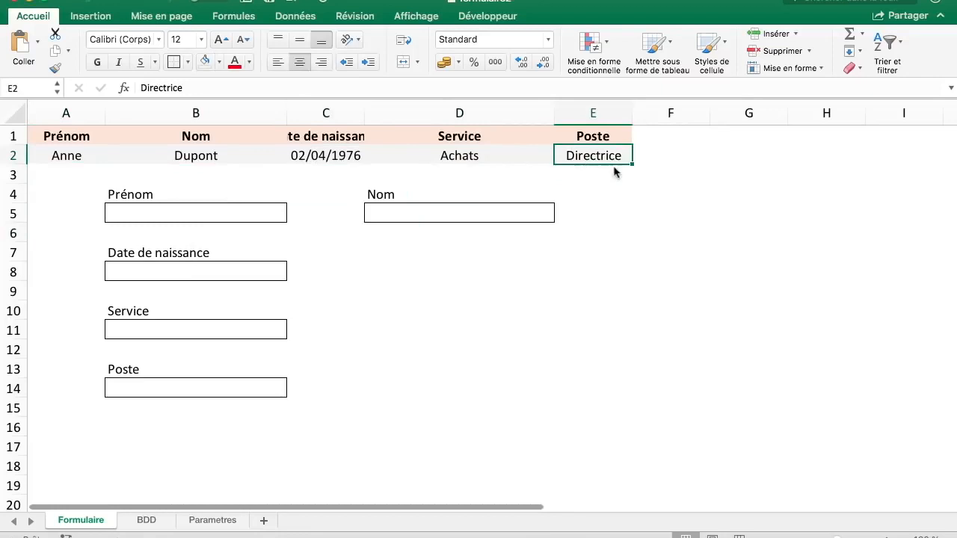
# Link the Prénom entry cell B5 to the record row with the formula =A2.
pyautogui.click(188, 216)
pyautogui.write('=')
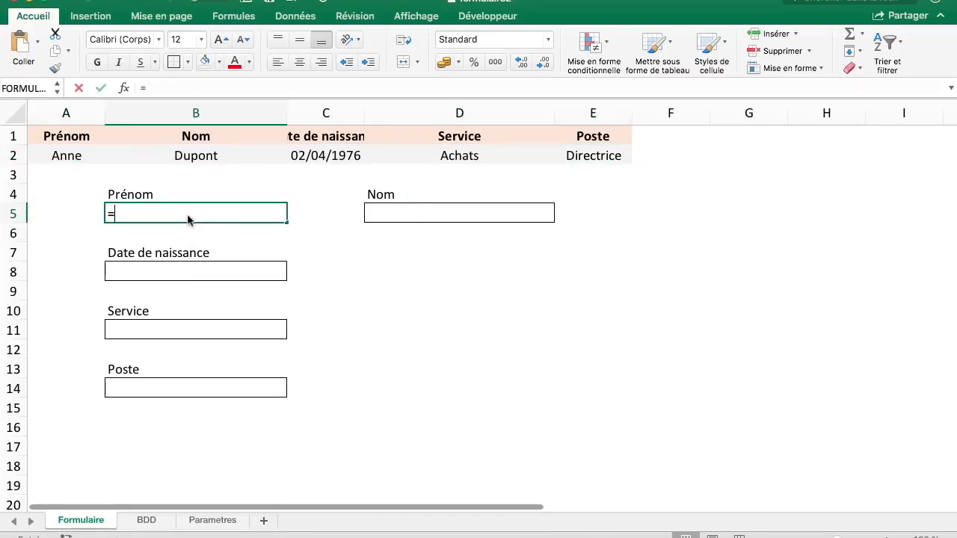
pyautogui.click(82, 155)
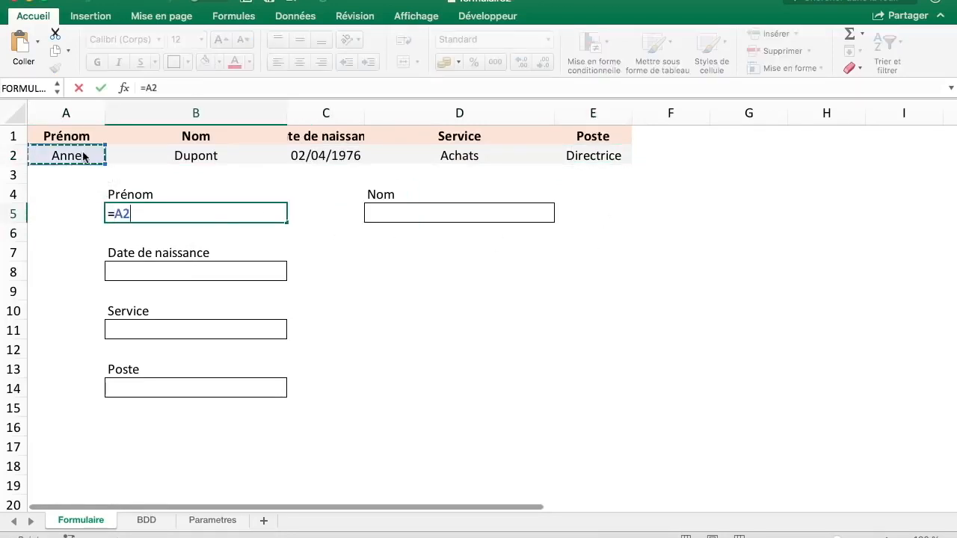
pyautogui.press('Return')
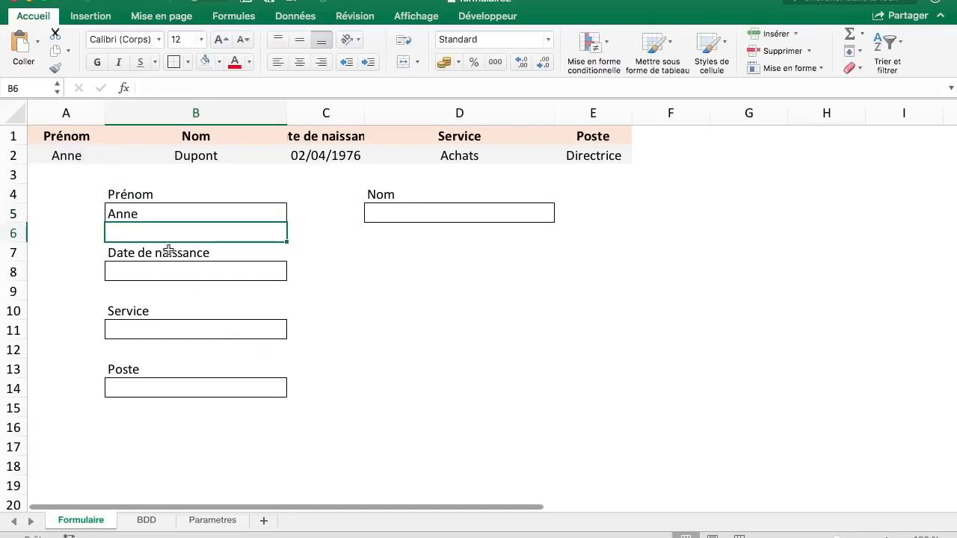
# Clear the contents of the grey record cells A2:E2 on the Formulaire sheet.
pyautogui.click(156, 216)
pyautogui.click(89, 161)
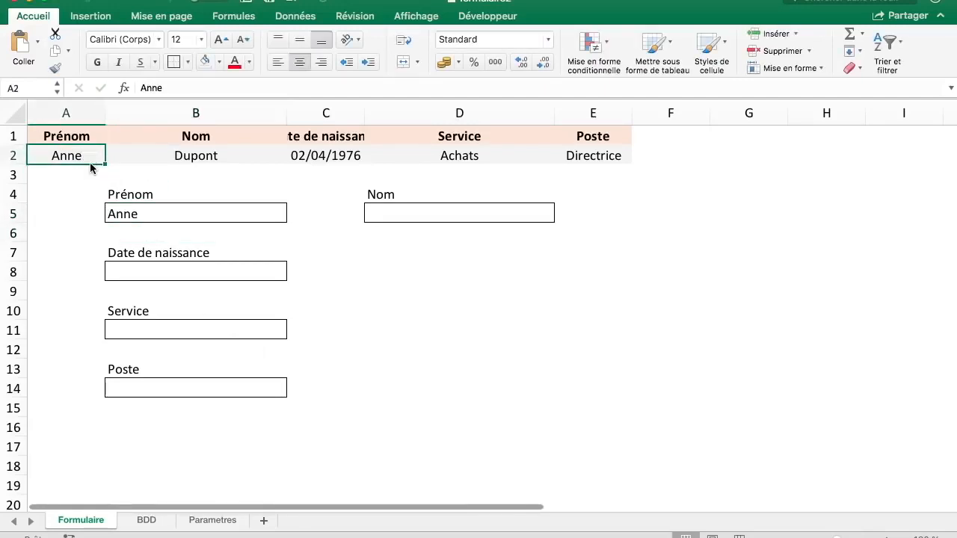
pyautogui.moveTo(567, 152); pyautogui.dragTo(64, 155)
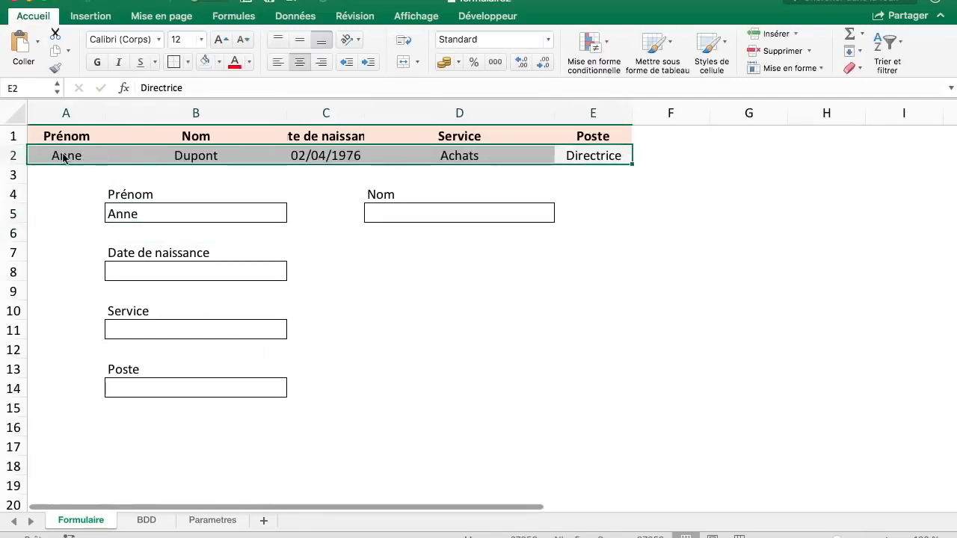
pyautogui.press('Delete')
pyautogui.click(85, 159)
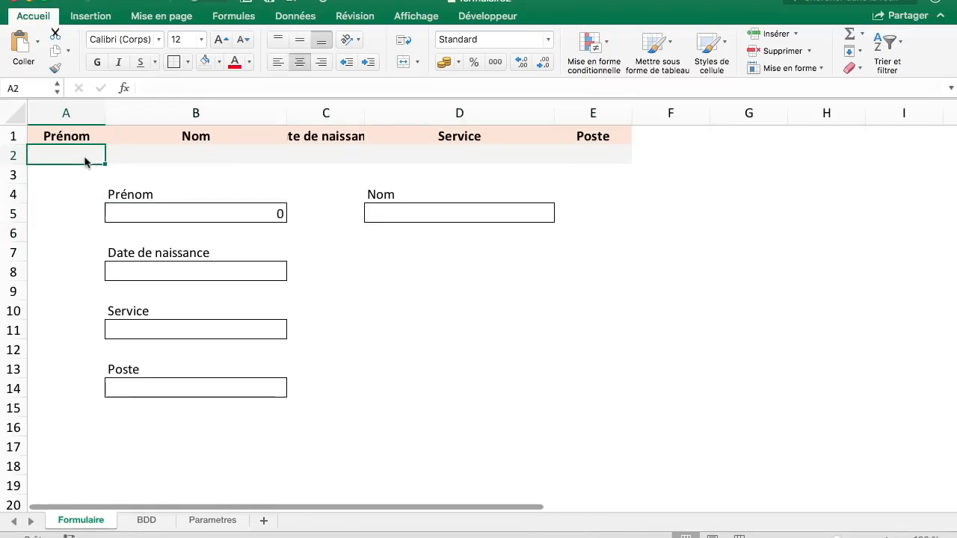
# Enter the employee's first name in the Prénom cell B5 and last name in the Nom cell D5.
pyautogui.click(217, 218)
pyautogui.write('Julie')
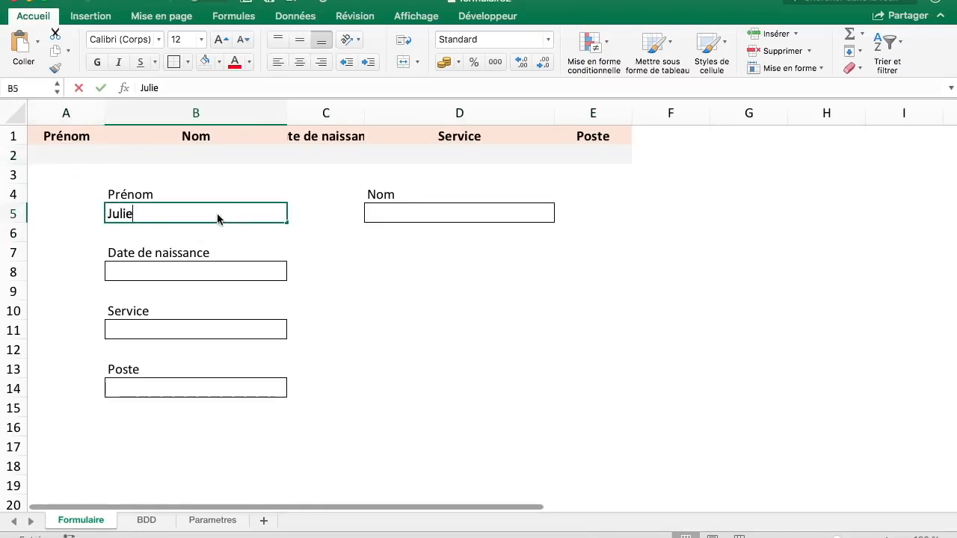
pyautogui.press('Tab')
pyautogui.write('Dupont')
pyautogui.press('Tab')
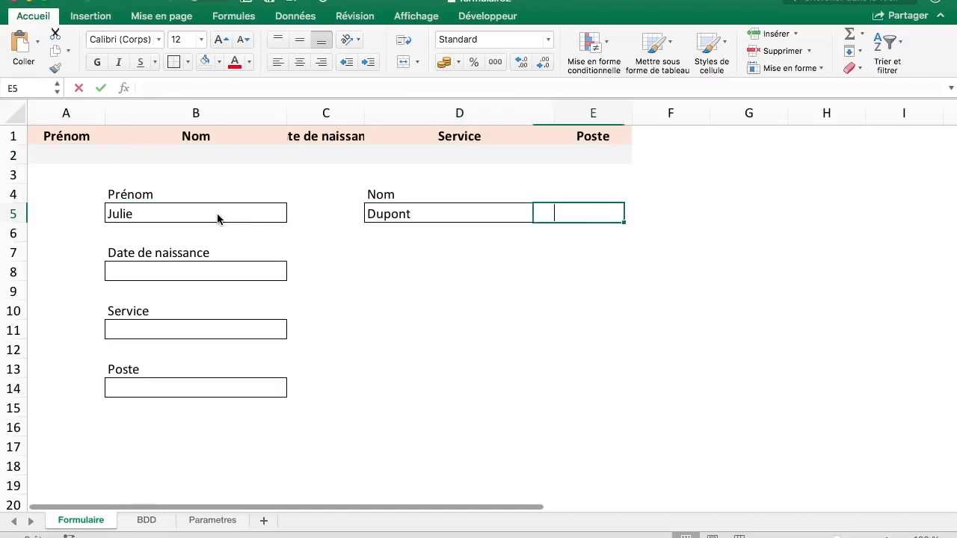
# Enter the employee's date of birth in the Date de naissance cell B8.
pyautogui.click(188, 276)
pyautogui.write('12')
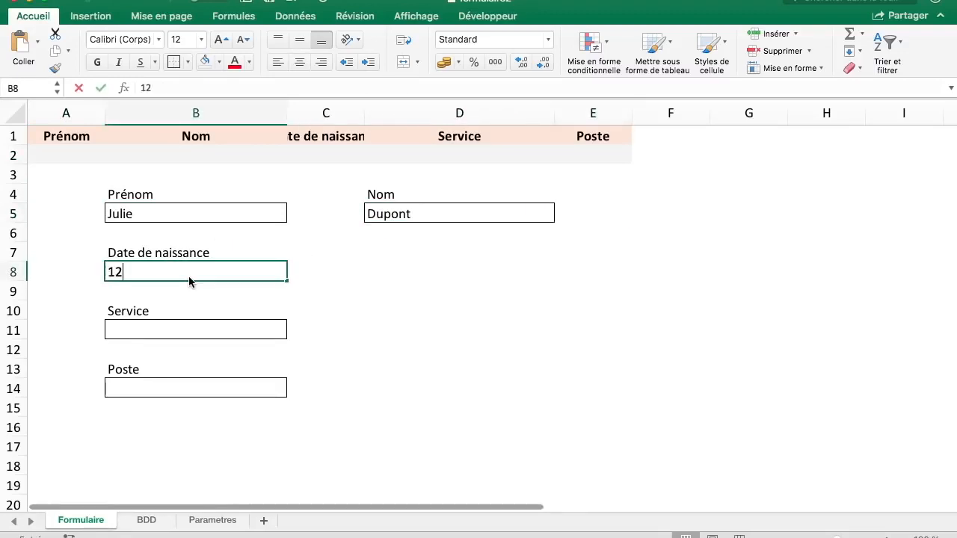
pyautogui.write('/09')
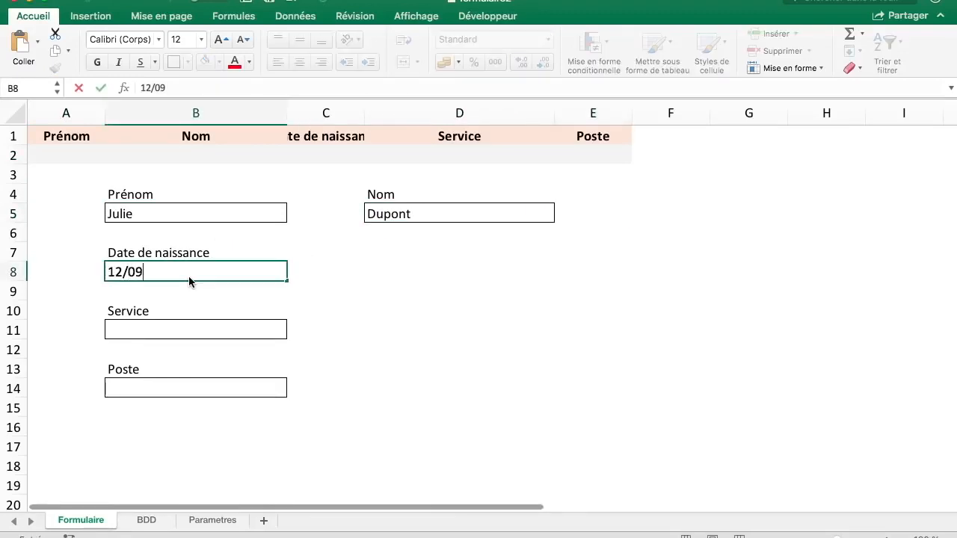
pyautogui.write('/1975')
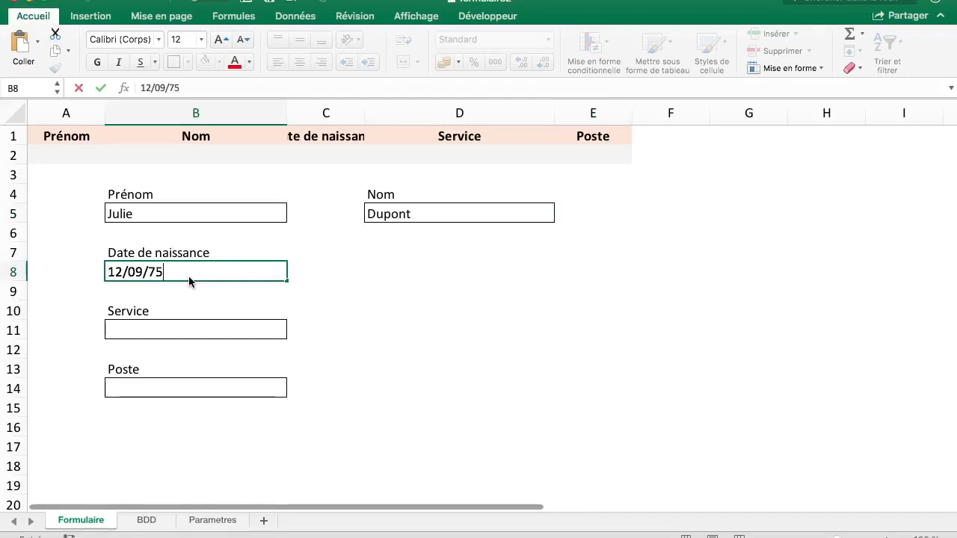
pyautogui.press('Tab')
# Choose Management from the Service dropdown in cell B11.
pyautogui.press('Down')
pyautogui.press('Down')
pyautogui.press('Down')
pyautogui.press('Left')
pyautogui.click(150, 409)
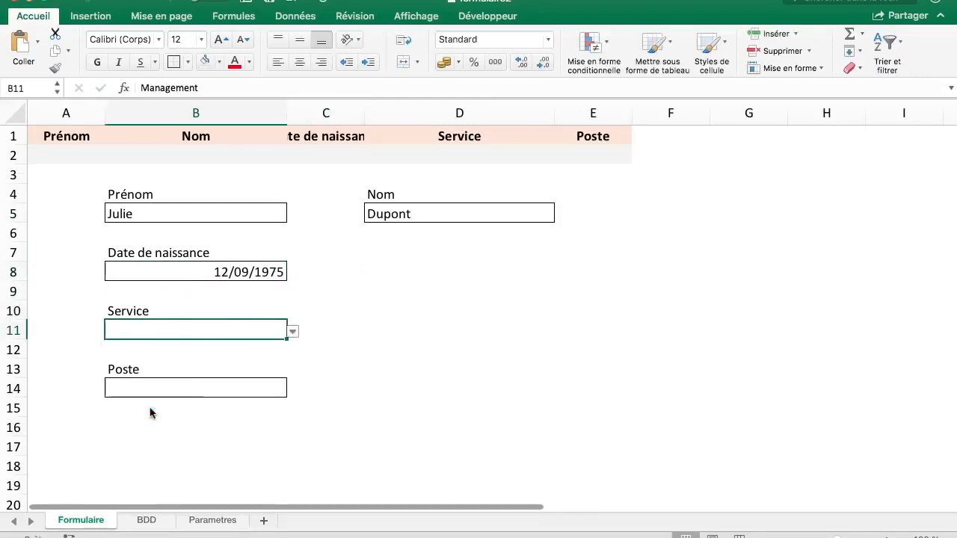
# Enter Directrice financière as the job title in the Poste cell B14.
pyautogui.click(209, 385)
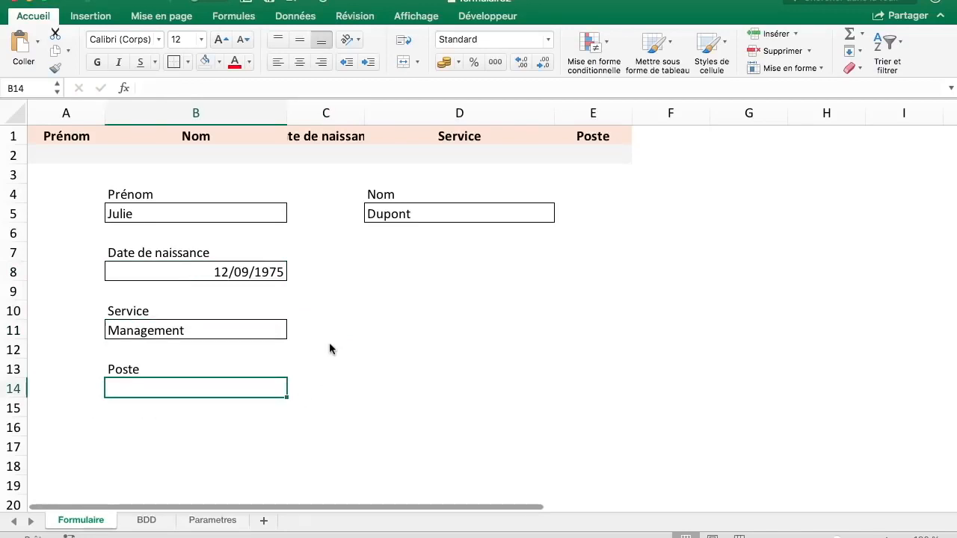
pyautogui.write('Direc')
pyautogui.press('BackSpace')
pyautogui.write('rectrice financière')
pyautogui.press('Return')
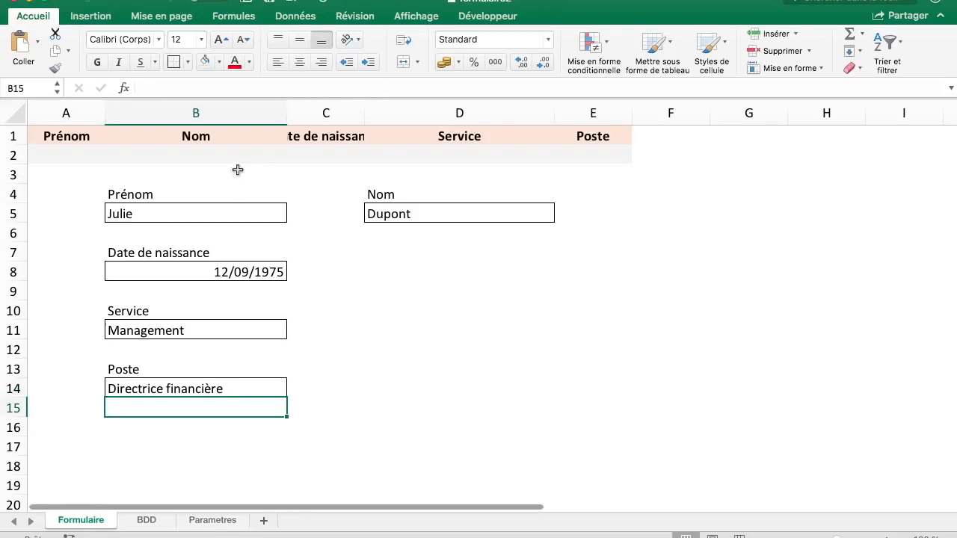
# Link the Prénom record cell A2 to the form entry with the formula =B5.
pyautogui.click(55, 160)
pyautogui.write('=')
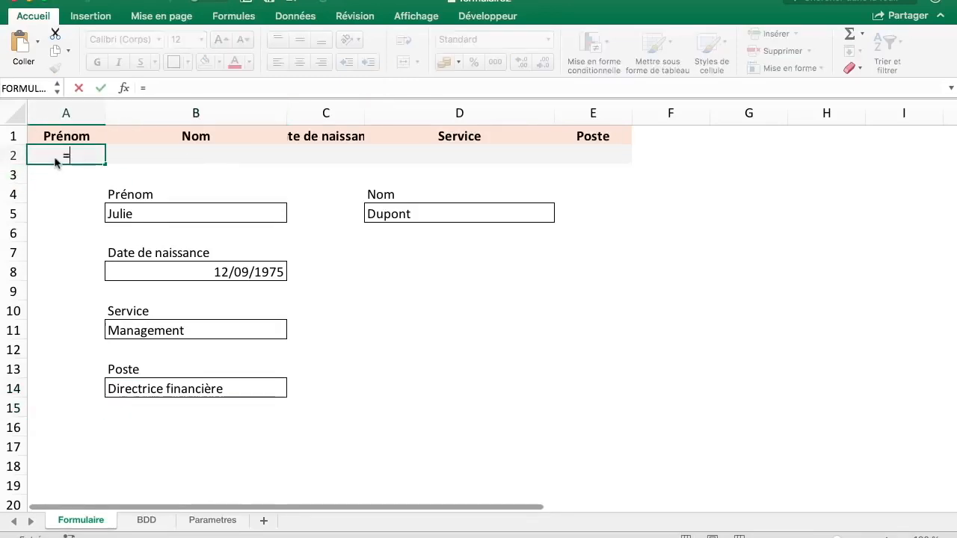
pyautogui.press('Down')
pyautogui.press('Down')
pyautogui.press('Down')
pyautogui.press('Right')
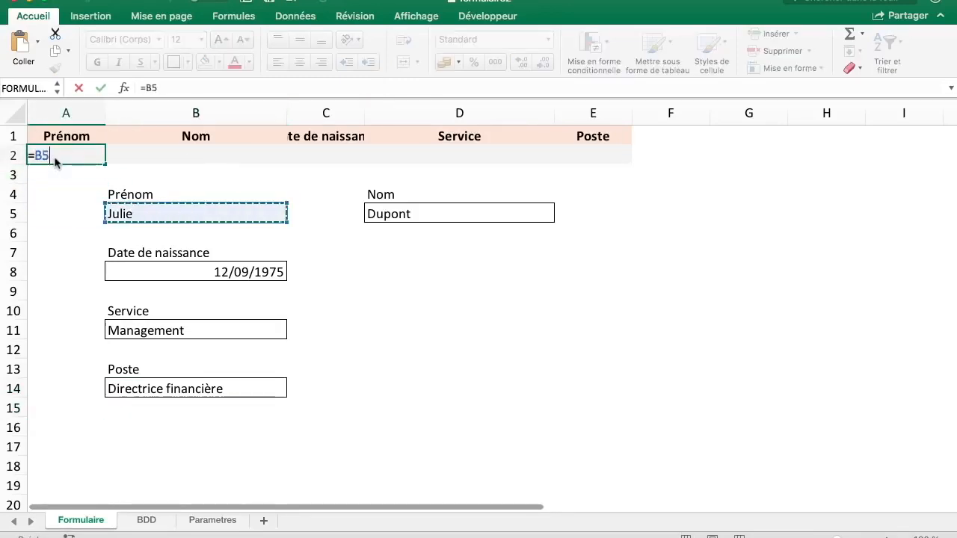
pyautogui.press('Return')
# Link the Nom record cell B2 to the form entry with the formula =D5.
pyautogui.press('Up')
pyautogui.press('Right')
pyautogui.write('=')
pyautogui.press('Down')
pyautogui.press('Down')
pyautogui.press('Right')
pyautogui.press('Right')
pyautogui.press('Down')
pyautogui.press('Return')
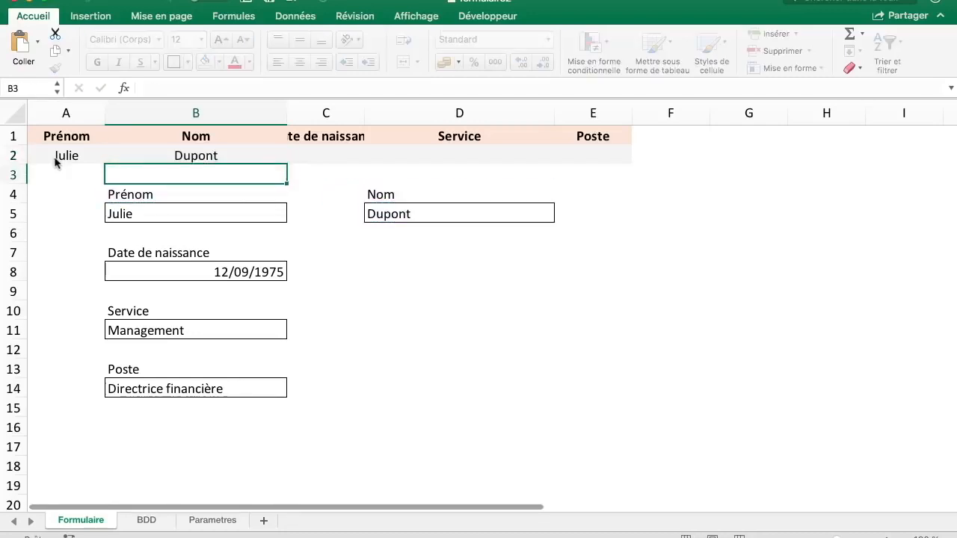
# Link the Date de naissance record cell C2 to the form entry with the formula =B8.
pyautogui.press('Up')
pyautogui.press('Right')
pyautogui.write('=')
pyautogui.press('Down')
pyautogui.press('Down')
pyautogui.press('Down')
pyautogui.press('Down')
pyautogui.press('Down')
pyautogui.press('Down')
pyautogui.press('Return')
# Link the Service record cell D2 to the form entry with the formula =B11.
pyautogui.press('Right')
pyautogui.press('Up')
pyautogui.write('=')
pyautogui.press('Down')
pyautogui.press('Down')
pyautogui.press('Down')
pyautogui.press('Down')
pyautogui.press('Down')
pyautogui.press('Down')
pyautogui.press('Down')
pyautogui.press('Down')
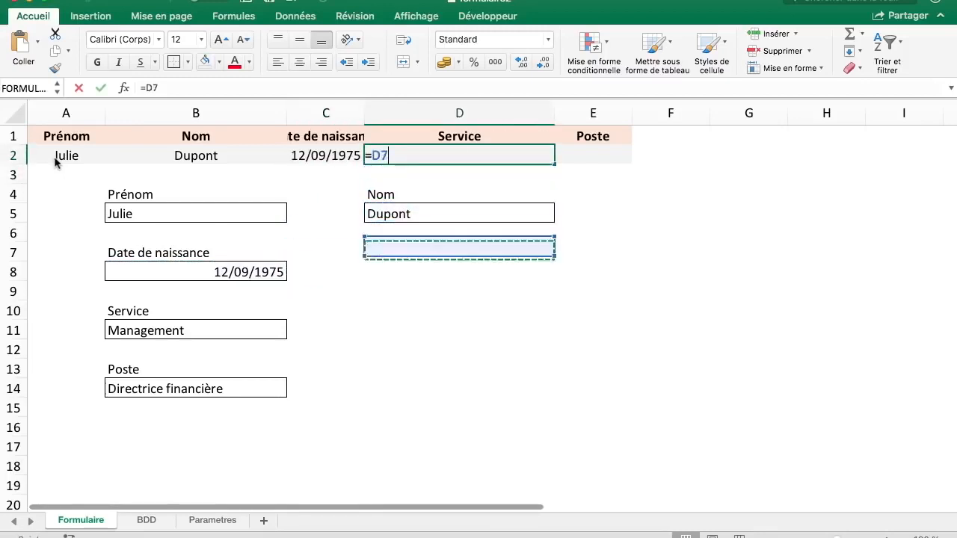
pyautogui.press('Down')
pyautogui.press('Down')
pyautogui.press('Left')
pyautogui.press('Up')
pyautogui.press('Up')
pyautogui.press('Left')
pyautogui.press('Down')
pyautogui.press('Return')
# Link the Poste record cell E2 to the form entry with the formula =B14.
pyautogui.press('Up')
pyautogui.press('Right')
pyautogui.write('=')
pyautogui.press('Down')
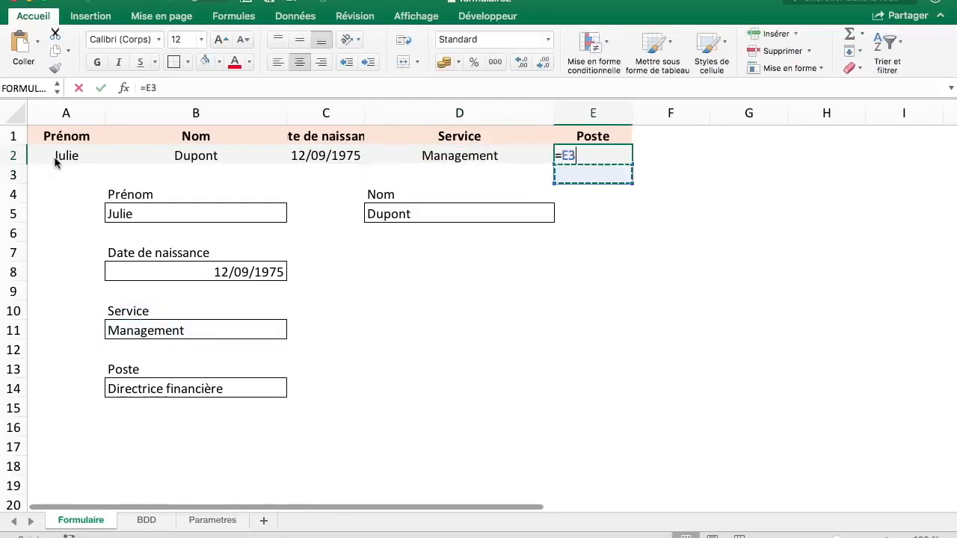
pyautogui.press('Down')
pyautogui.press('Down')
pyautogui.press('Down')
pyautogui.press('Down')
pyautogui.press('Down')
pyautogui.press('Down')
pyautogui.press('Down')
pyautogui.press('Down')
pyautogui.press('Down')
pyautogui.press('Down')
pyautogui.press('Down')
pyautogui.press('Left')
pyautogui.press('Left')
pyautogui.press('Left')
pyautogui.press('Return')
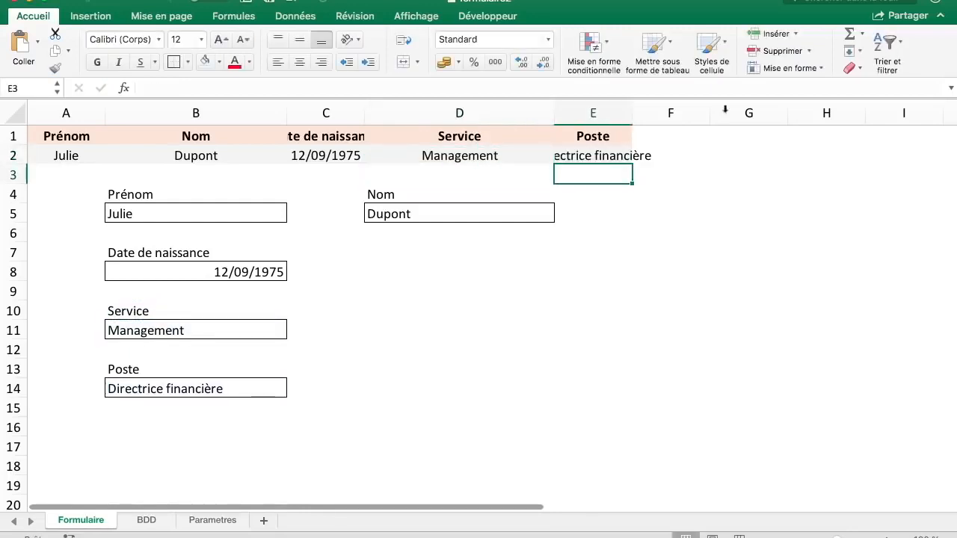
pyautogui.press('Up')
pyautogui.click(474, 293)
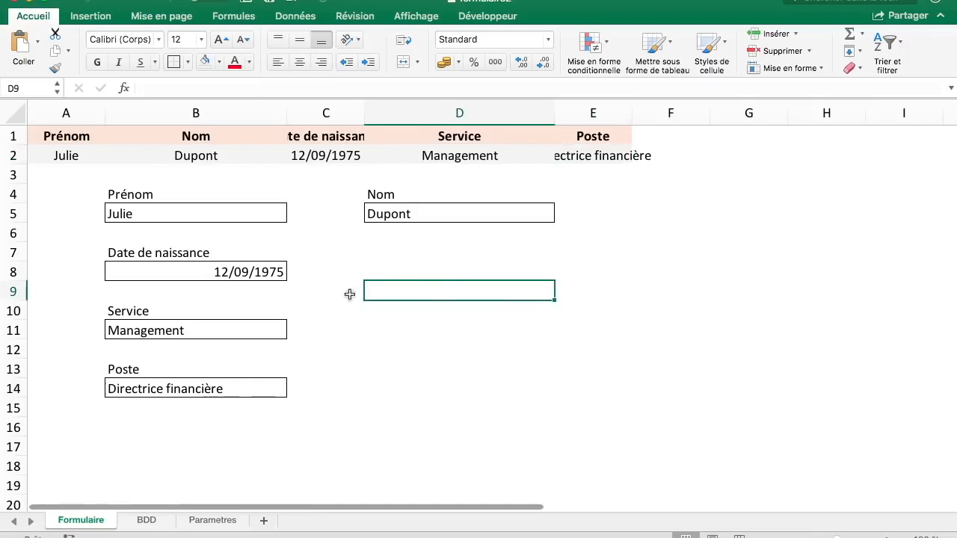
pyautogui.click(158, 523)
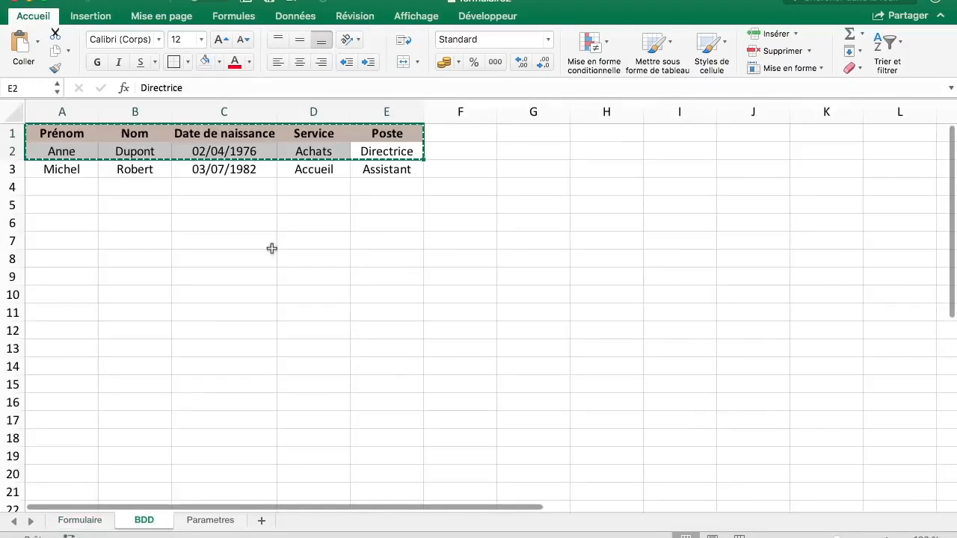
pyautogui.click(98, 524)
pyautogui.click(457, 305)
pyautogui.click(391, 280)
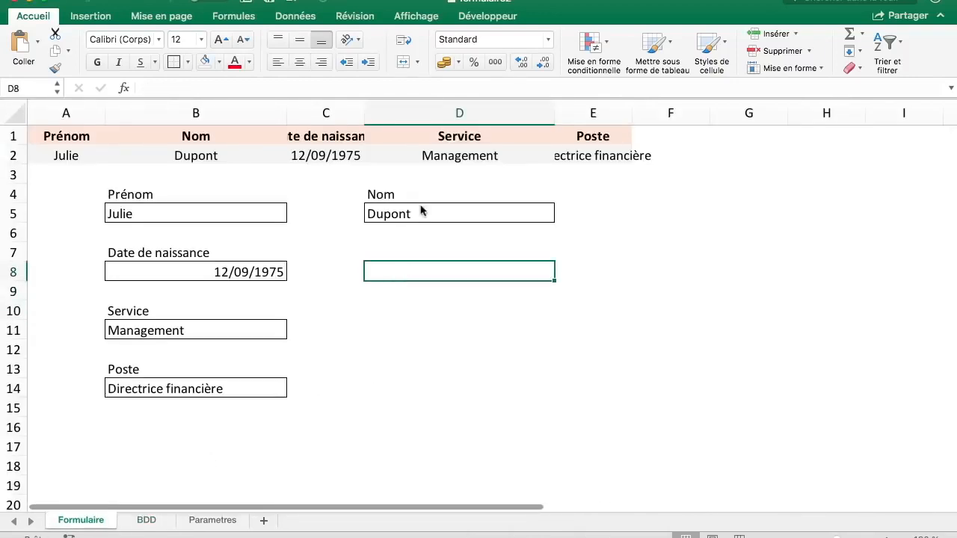
# Draw a form button over about D10:D12 and start recording its macro, named ajouter_employe, in this workbook.
pyautogui.click(488, 16)
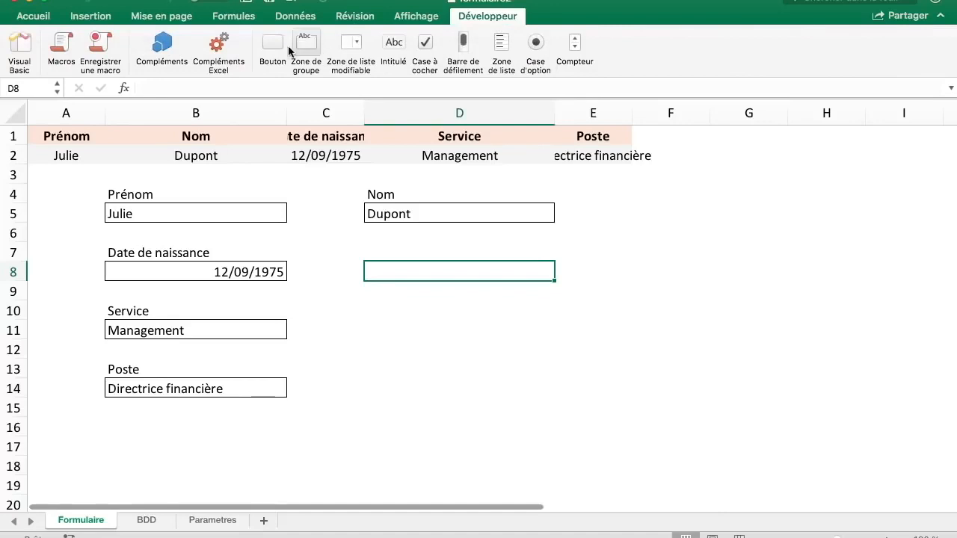
pyautogui.moveTo(386, 311); pyautogui.dragTo(513, 362)
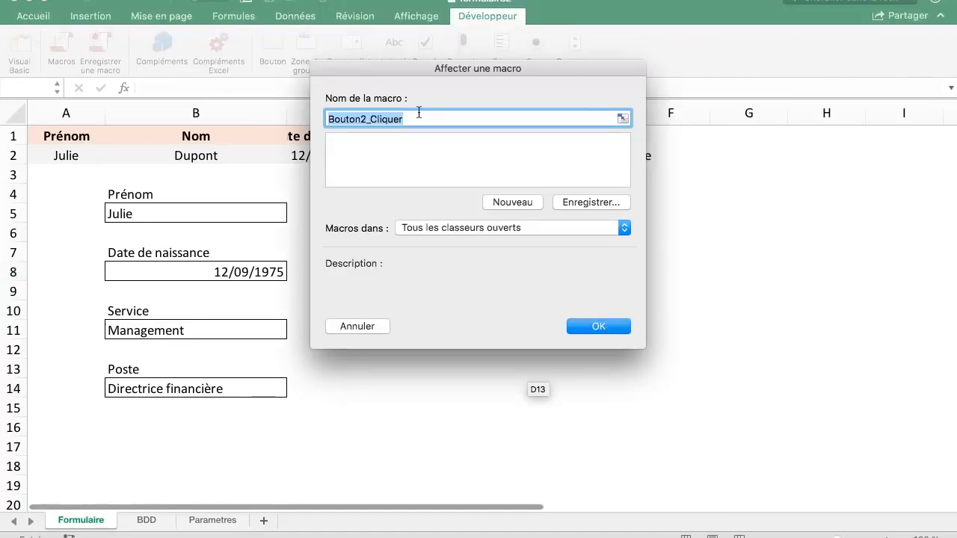
pyautogui.write('ajouter')
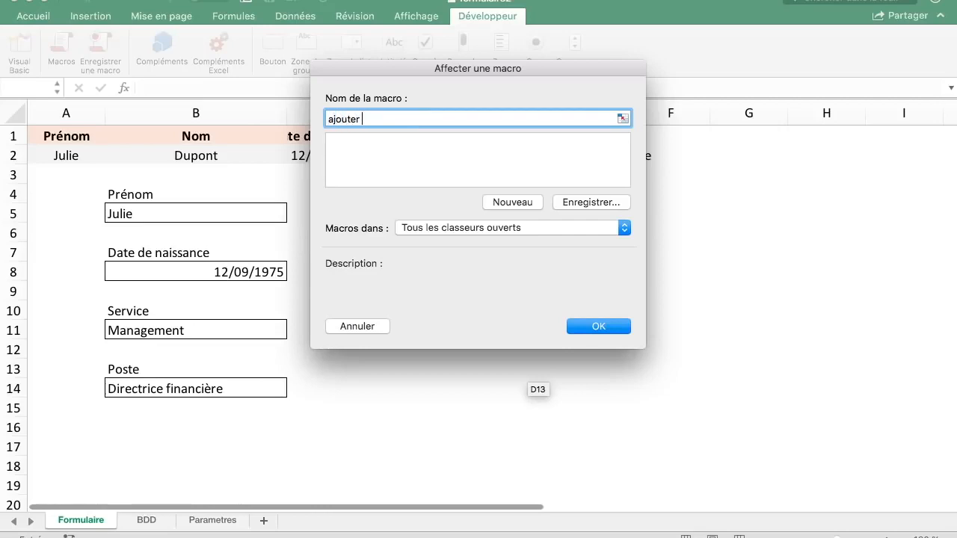
pyautogui.write('_emplo')
pyautogui.click(583, 202)
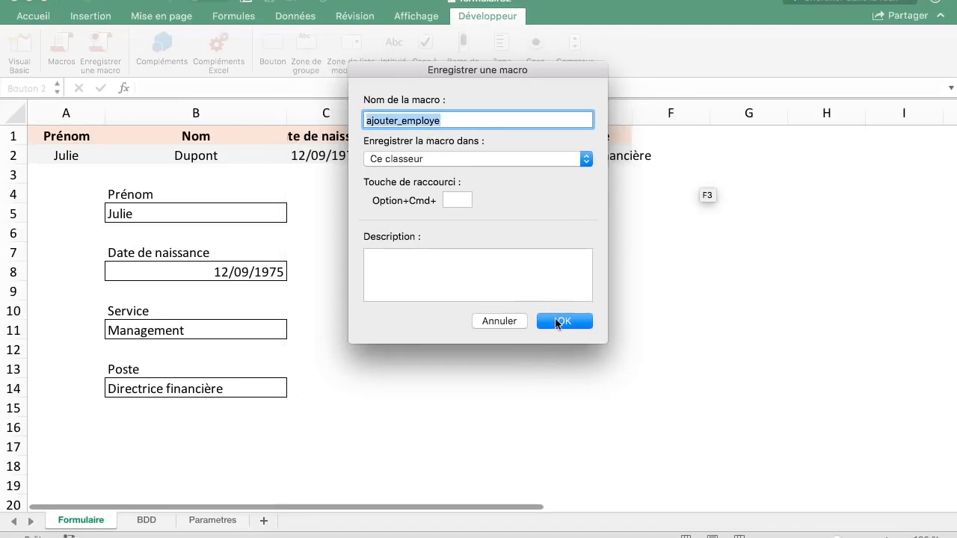
pyautogui.click(558, 322)
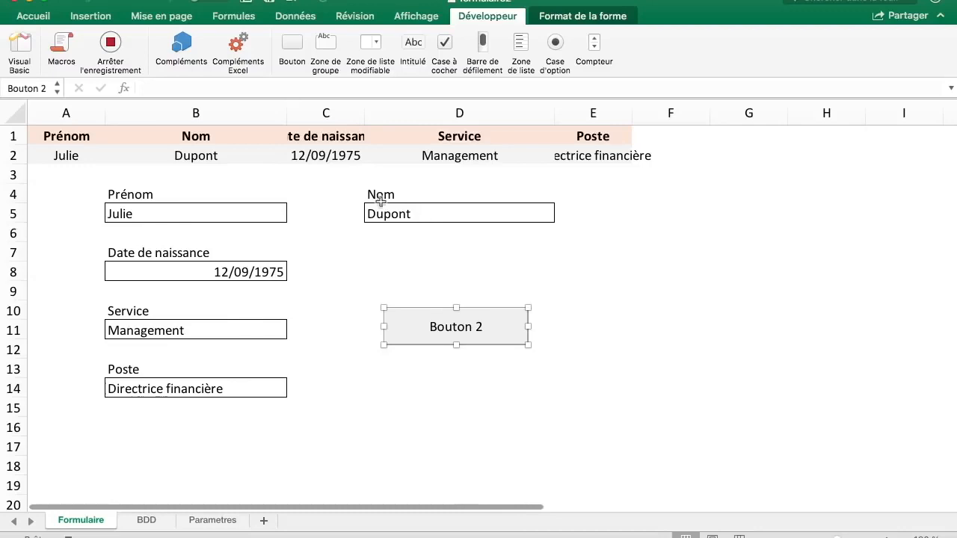
# Copy the record A2:E2 from Formulaire and paste only its values at A4 of the BDD sheet.
pyautogui.moveTo(613, 156); pyautogui.dragTo(64, 158)
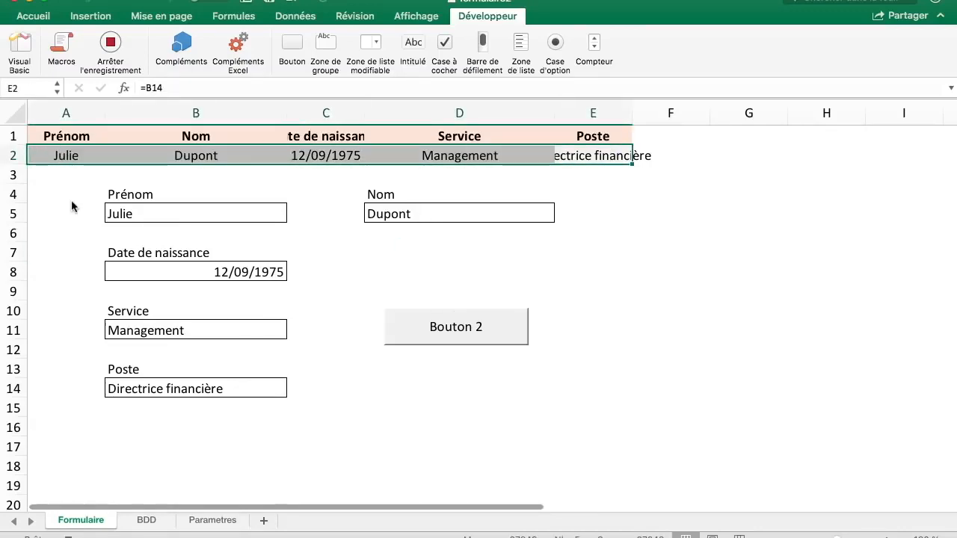
pyautogui.press('super+c')
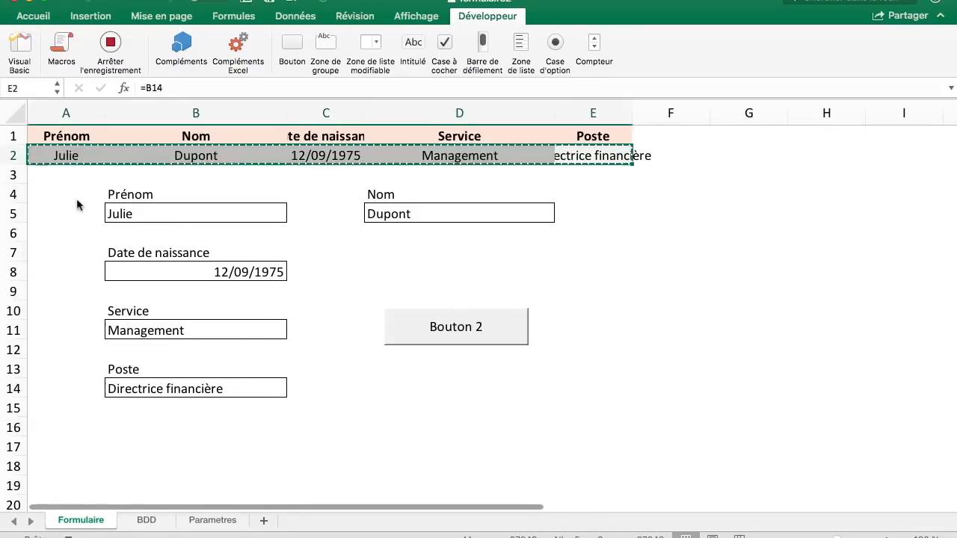
pyautogui.click(146, 520)
pyautogui.click(74, 182)
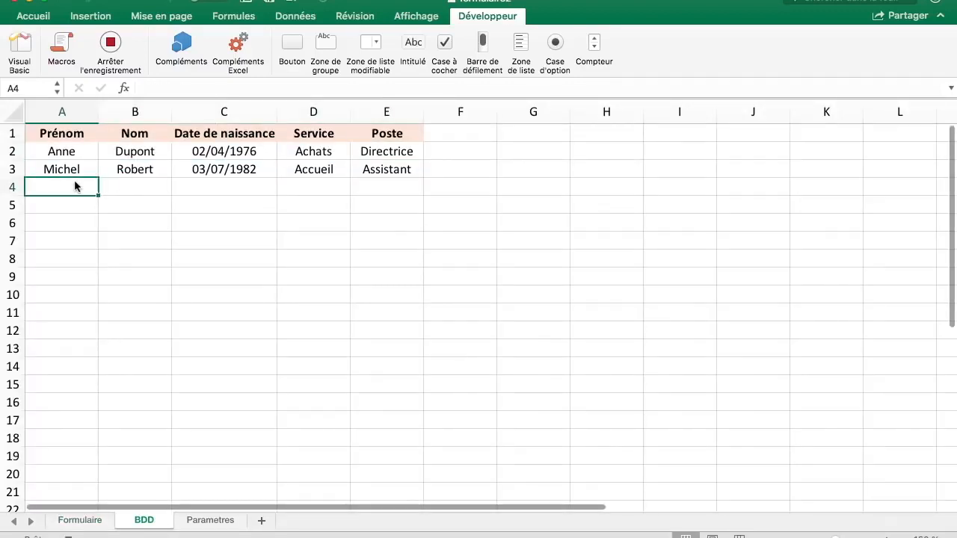
pyautogui.rightClick(74, 182)
pyautogui.click(129, 232)
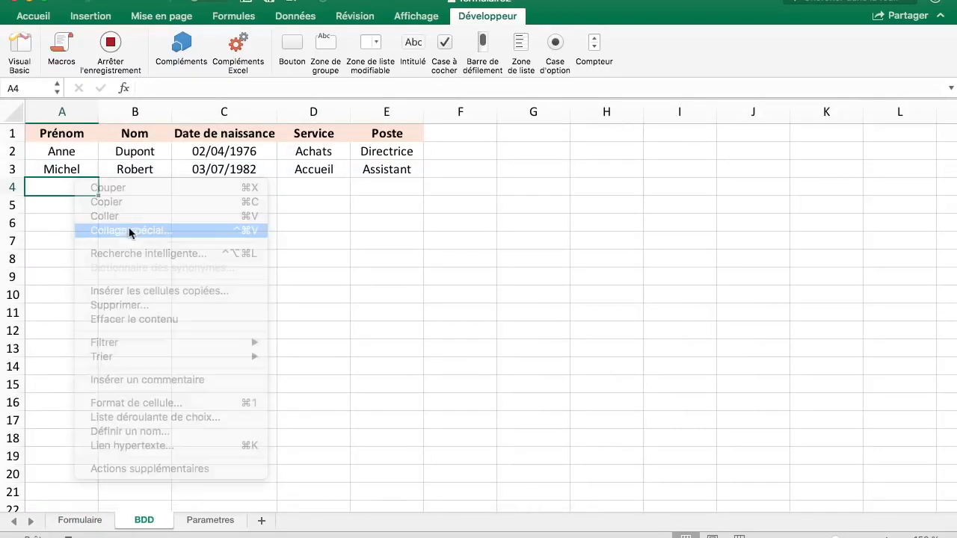
pyautogui.click(62, 163)
pyautogui.press('Return')
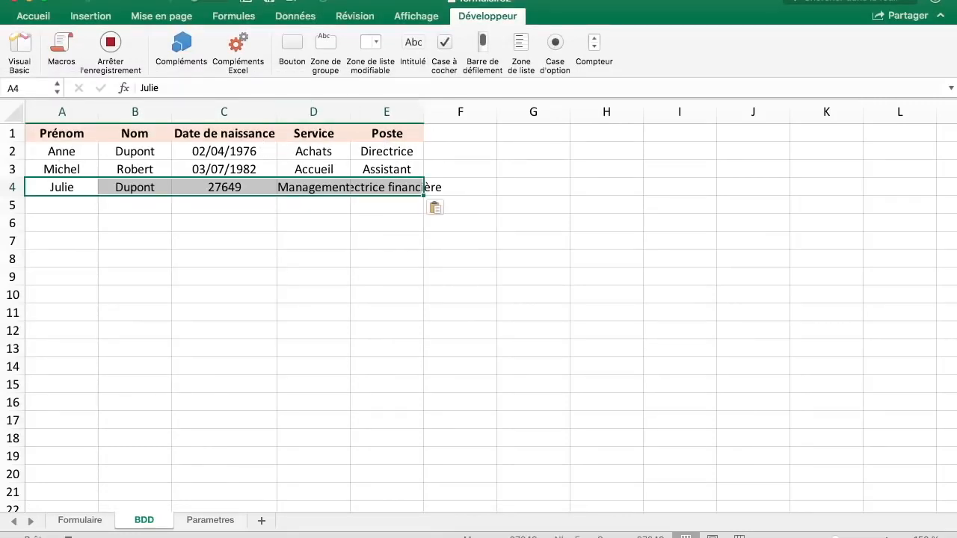
# Clear the entry cells B5, D5, B8, B11 and B14 on the Formulaire sheet and stop the macro recording.
pyautogui.click(80, 521)
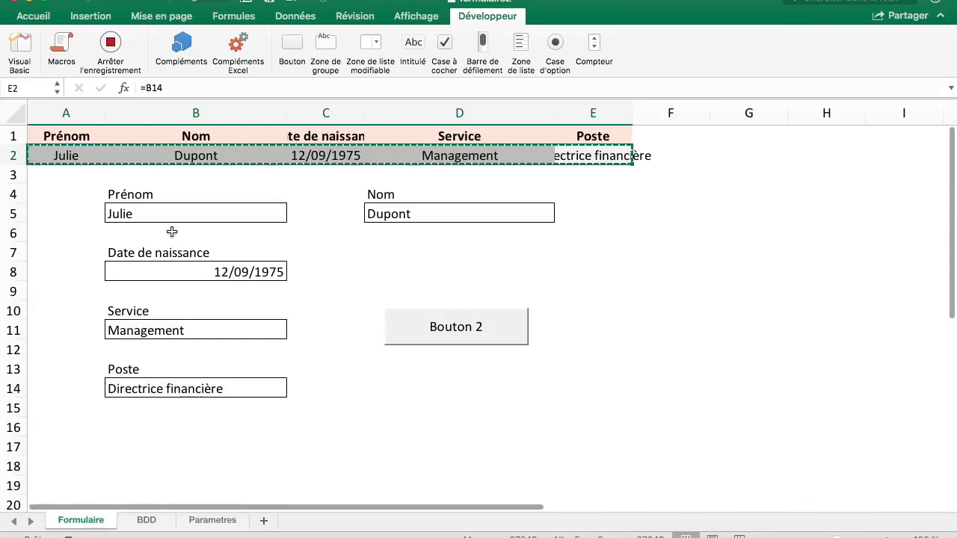
pyautogui.click(170, 215)
pyautogui.press('Delete')
pyautogui.click(394, 214)
pyautogui.press('Delete')
pyautogui.click(252, 278)
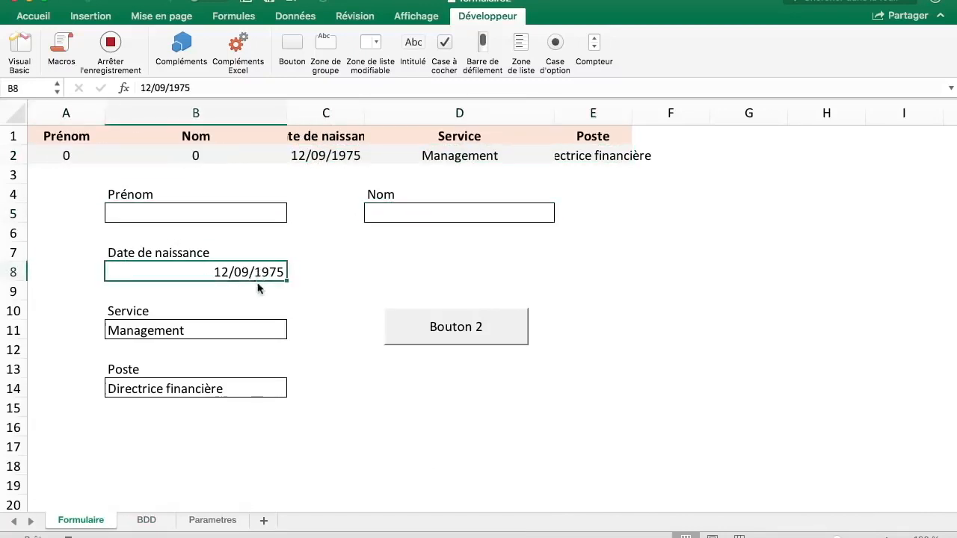
pyautogui.press('Delete')
pyautogui.click(249, 335)
pyautogui.press('Delete')
pyautogui.click(242, 391)
pyautogui.press('Delete')
pyautogui.click(346, 415)
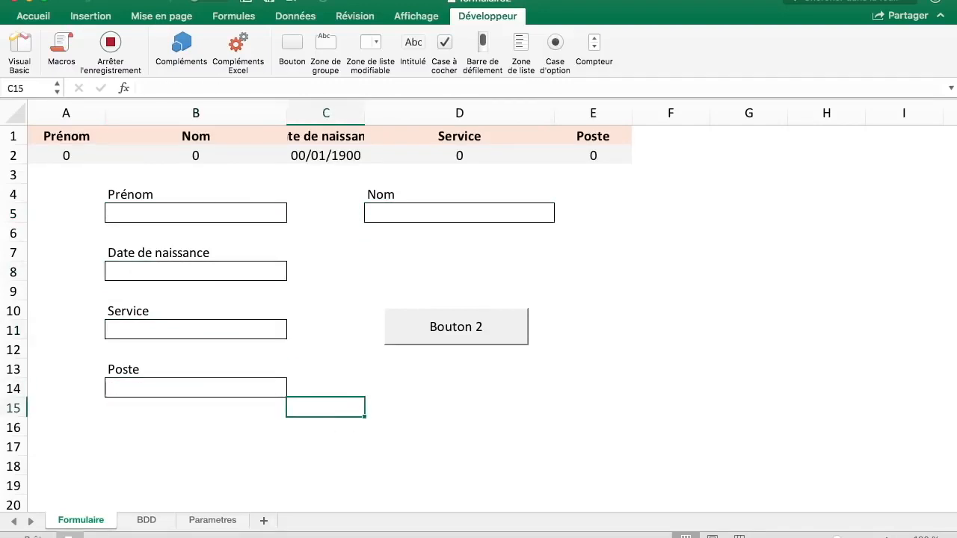
pyautogui.click(69, 536)
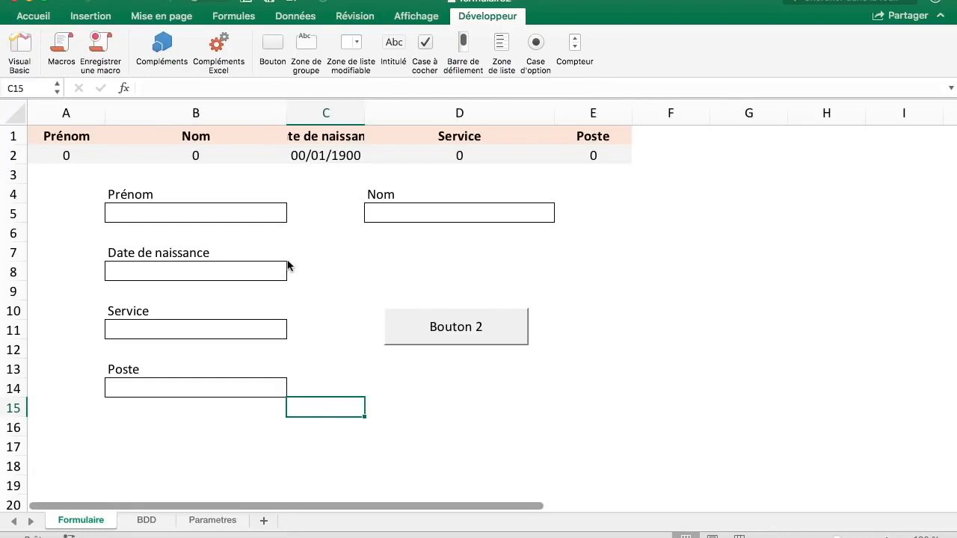
# In the Visual Basic editor, prefix the ajouter_employe macro's Range("A2:E2").Select line with Sheets("Formulaire").
pyautogui.hotkey('alt', 'F11')
pyautogui.click(503, 225)
pyautogui.click(368, 181)
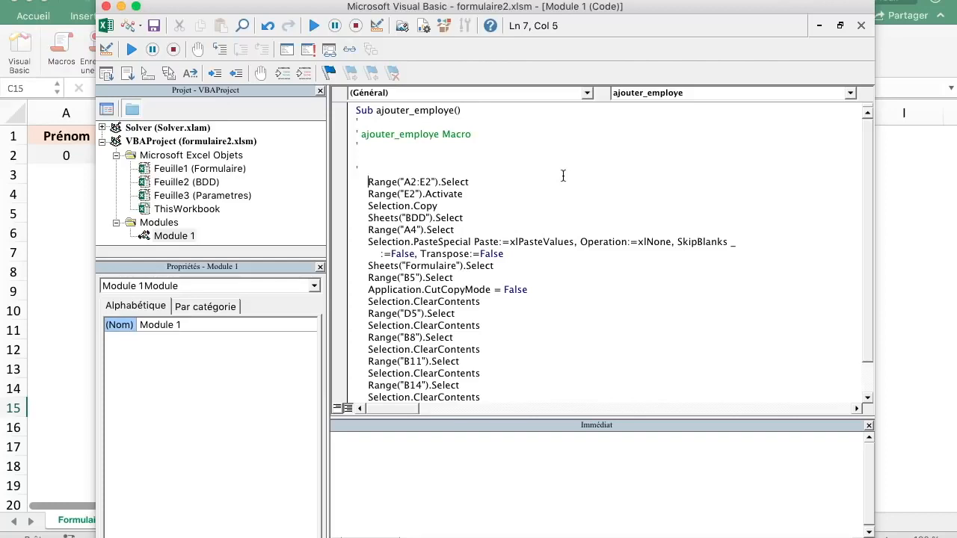
pyautogui.write('Shee')
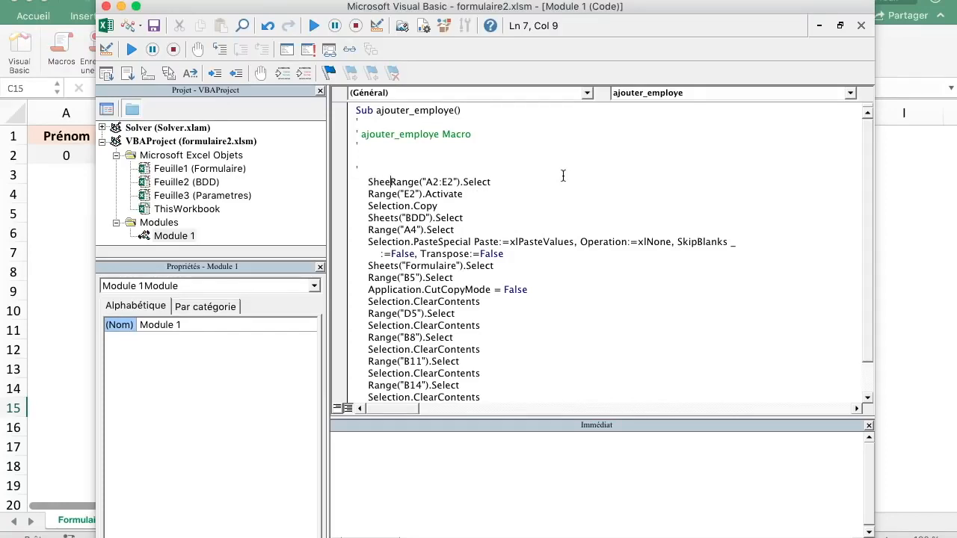
pyautogui.write('ts("')
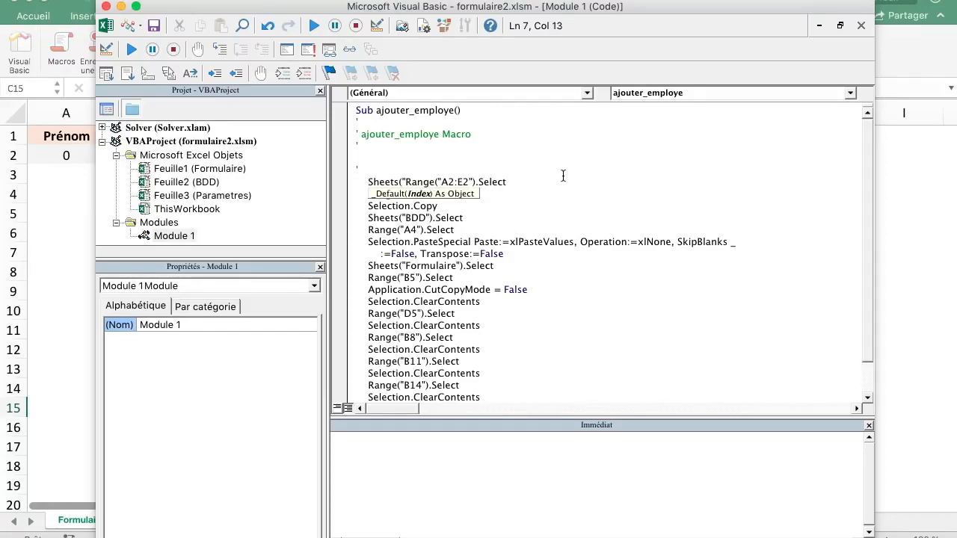
pyautogui.write('Formulaire')
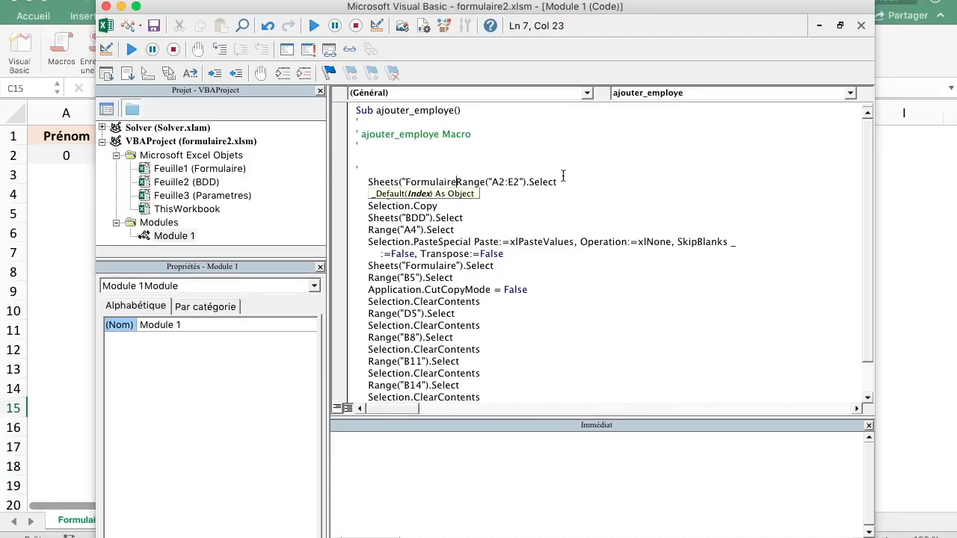
pyautogui.write('").')
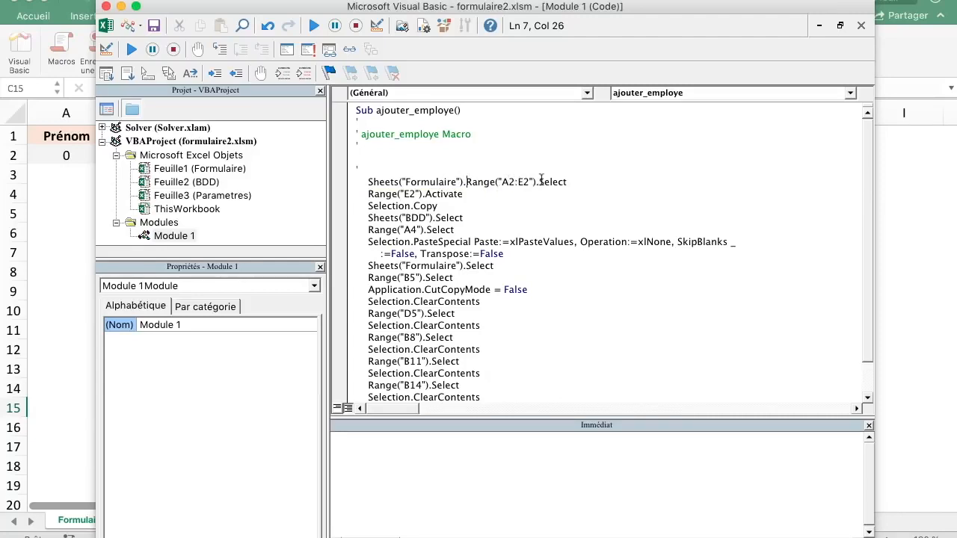
# Delete the Range("E2").Activate instruction from the ajouter_employe macro.
pyautogui.click(86, 196)
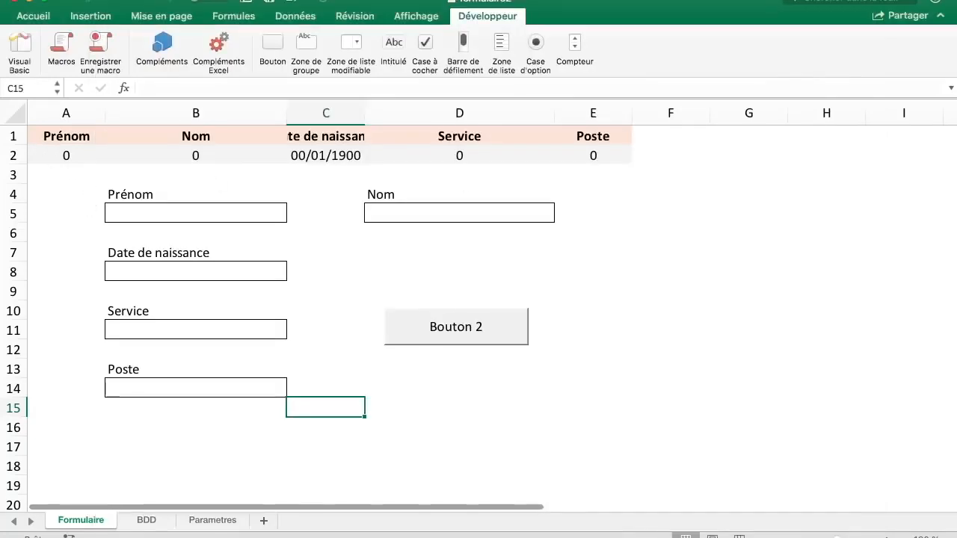
pyautogui.hotkey('alt', 'F11')
pyautogui.moveTo(559, 186); pyautogui.dragTo(464, 186)
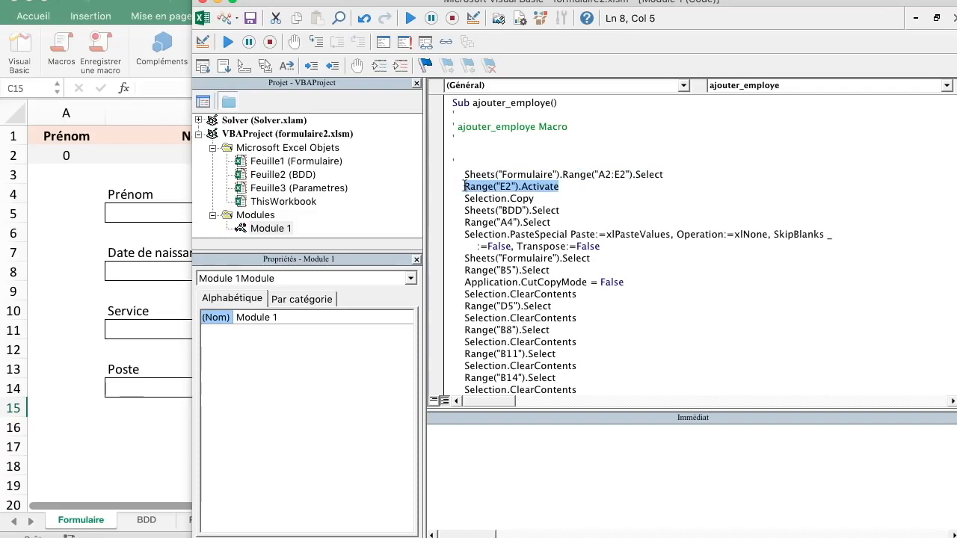
pyautogui.press('BackSpace')
# Below Sheets("BDD").Select, insert a new line reading Range("A1").End(xlDown).
pyautogui.click(559, 202)
pyautogui.click(564, 210)
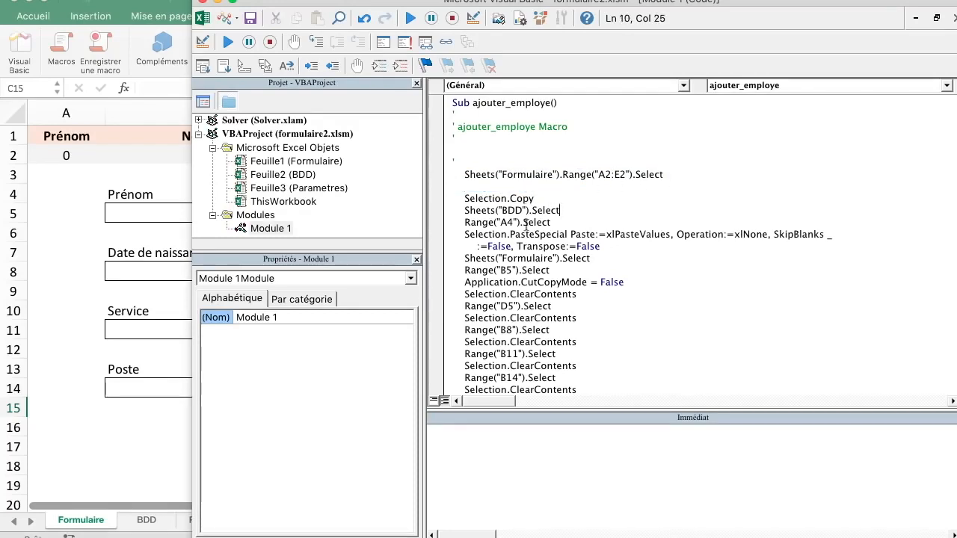
pyautogui.click(528, 223)
pyautogui.click(590, 203)
pyautogui.click(577, 210)
pyautogui.press('Return')
pyautogui.write('Range("A')
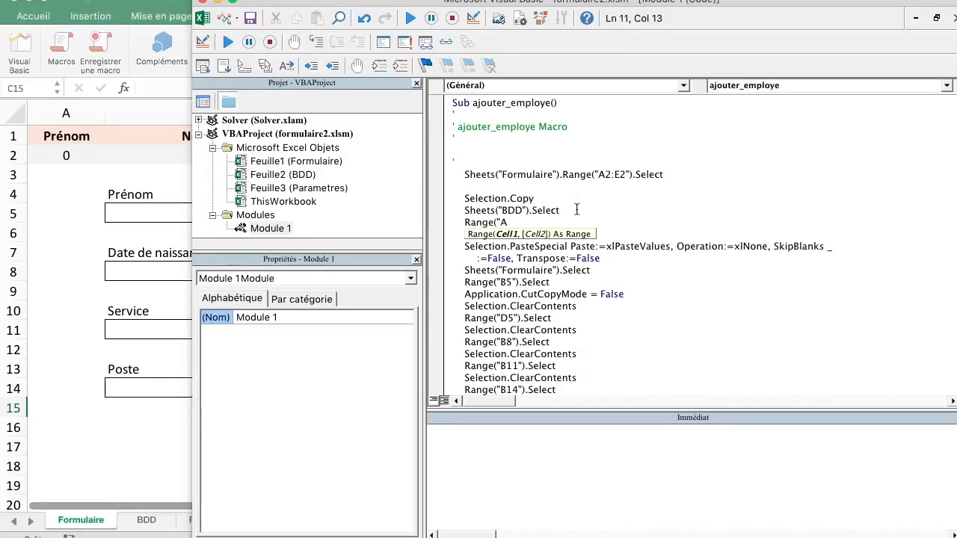
pyautogui.write('1").')
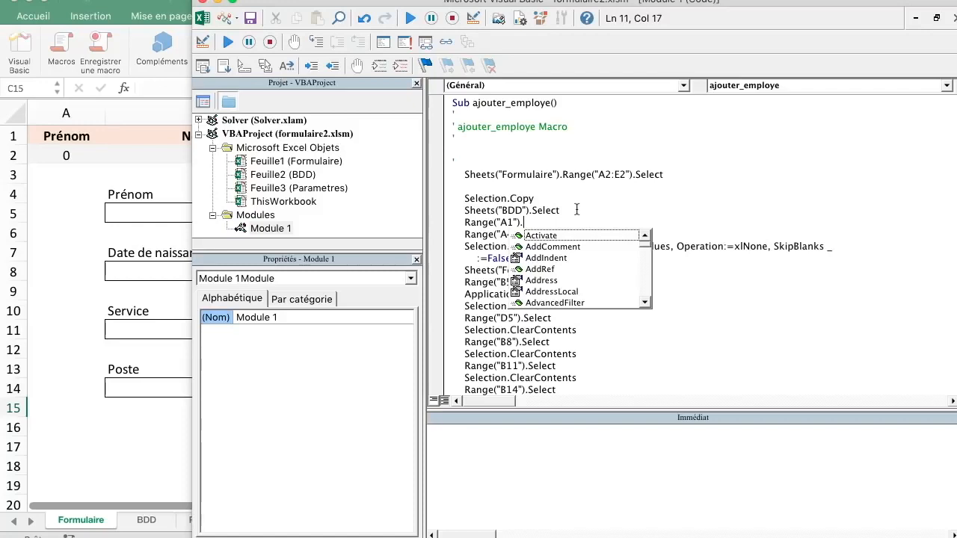
pyautogui.write('en')
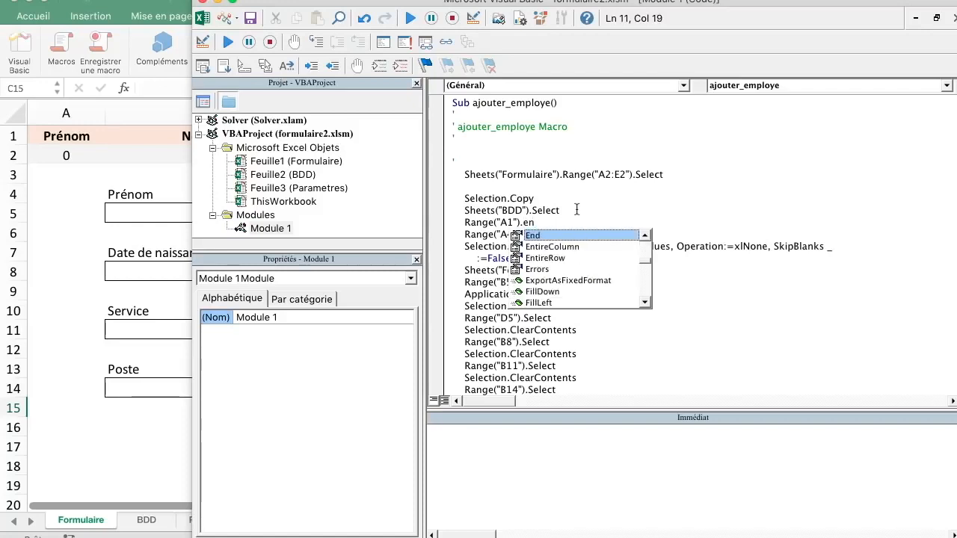
pyautogui.press('BackSpace')
pyautogui.press('BackSpace')
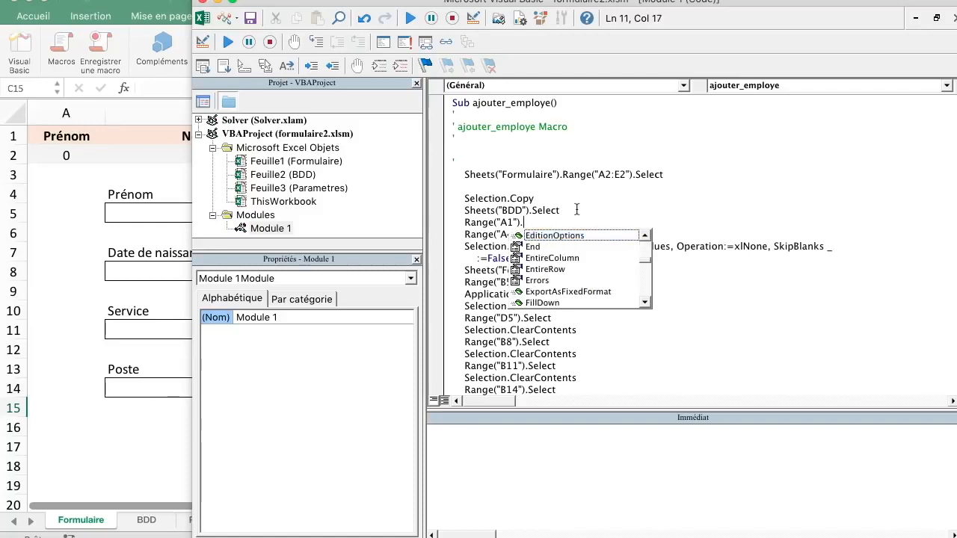
pyautogui.write('end')
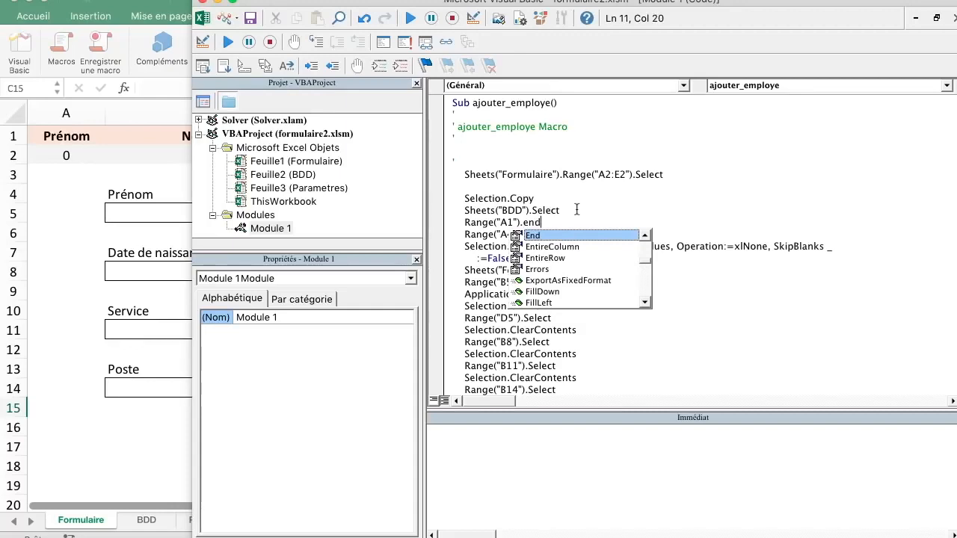
pyautogui.write('(xldown)')
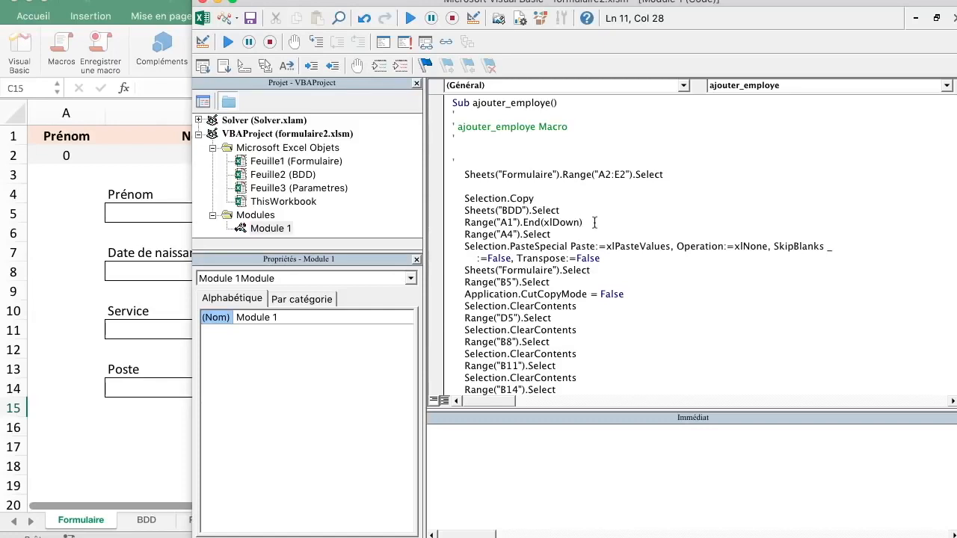
# Extend the Range("A1").End(xlDown) line with .Offset(1, 0).Select to target the first empty row.
pyautogui.write('.of')
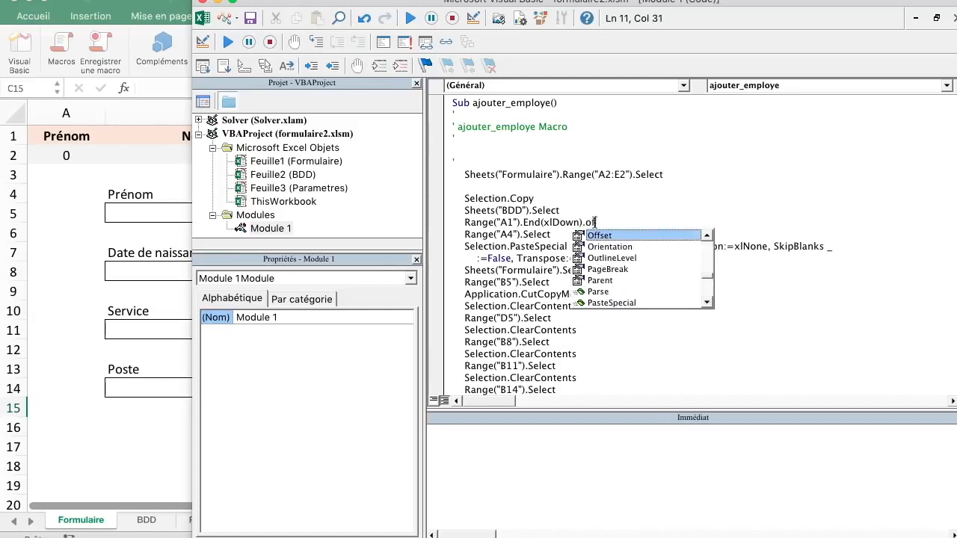
pyautogui.press('Tab')
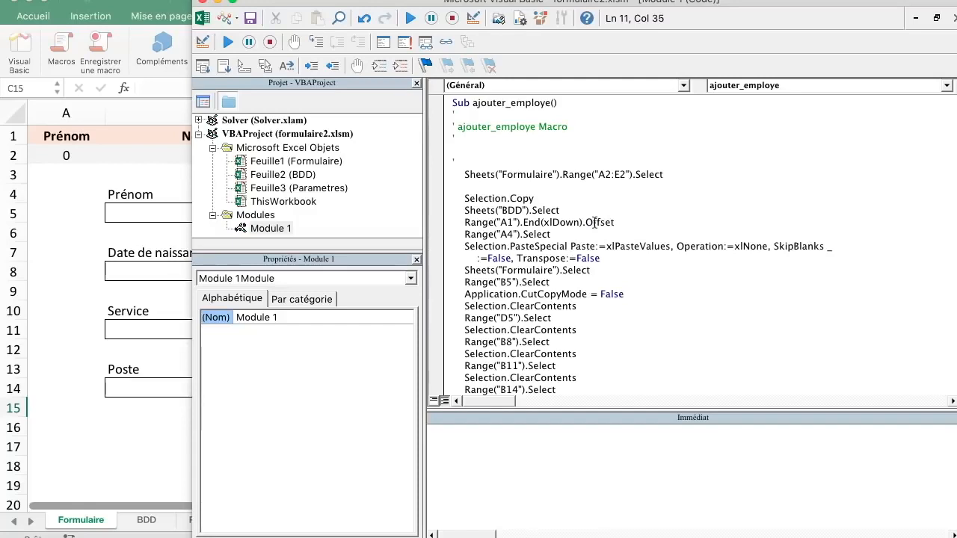
pyautogui.write('(1,0)')
pyautogui.doubleClick(536, 234)
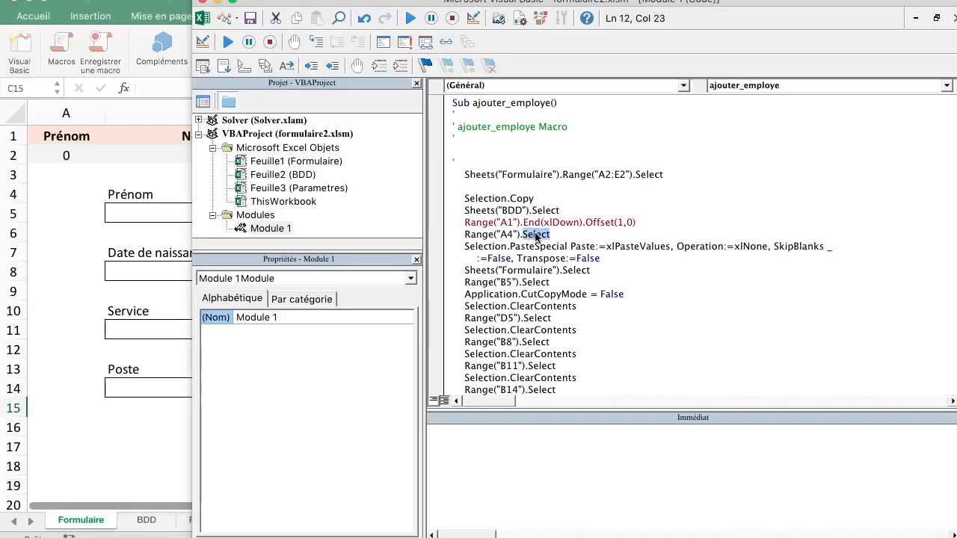
pyautogui.click(608, 246)
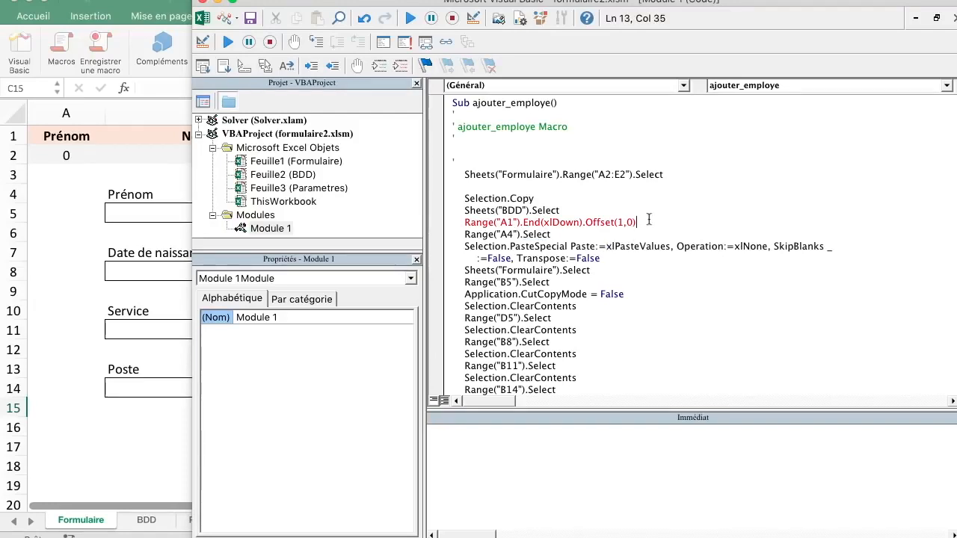
pyautogui.write('.selct')
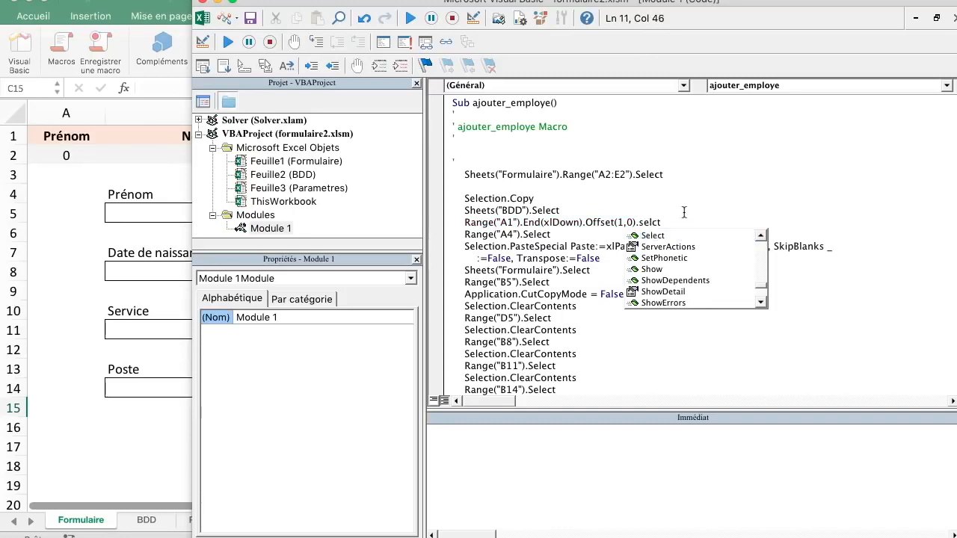
pyautogui.click(685, 210)
pyautogui.click(653, 222)
# Remove the recorded Range("A4").Select line and enlarge the code area to show the whole macro.
pyautogui.click(639, 234)
pyautogui.doubleClick(547, 235)
pyautogui.press('Right')
pyautogui.moveTo(593, 239); pyautogui.dragTo(613, 248)
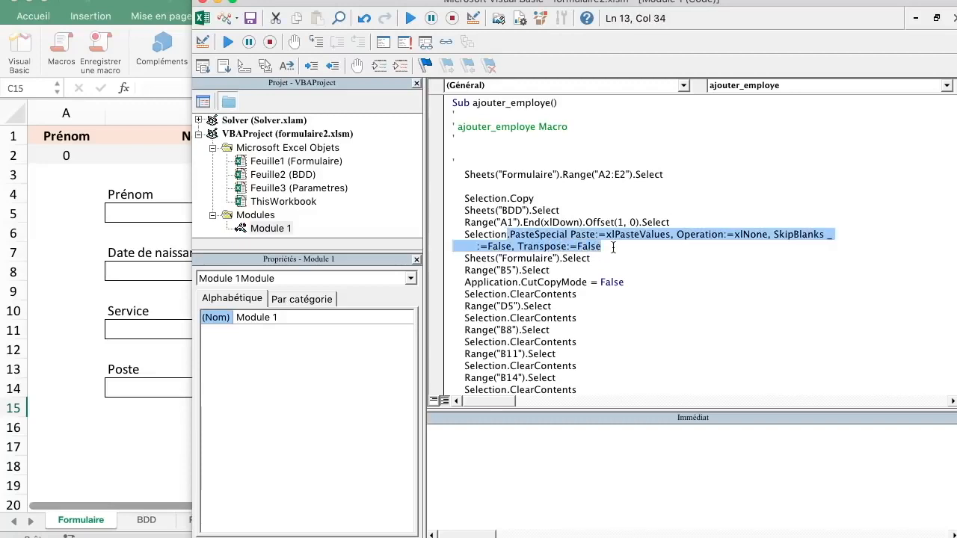
pyautogui.click(591, 260)
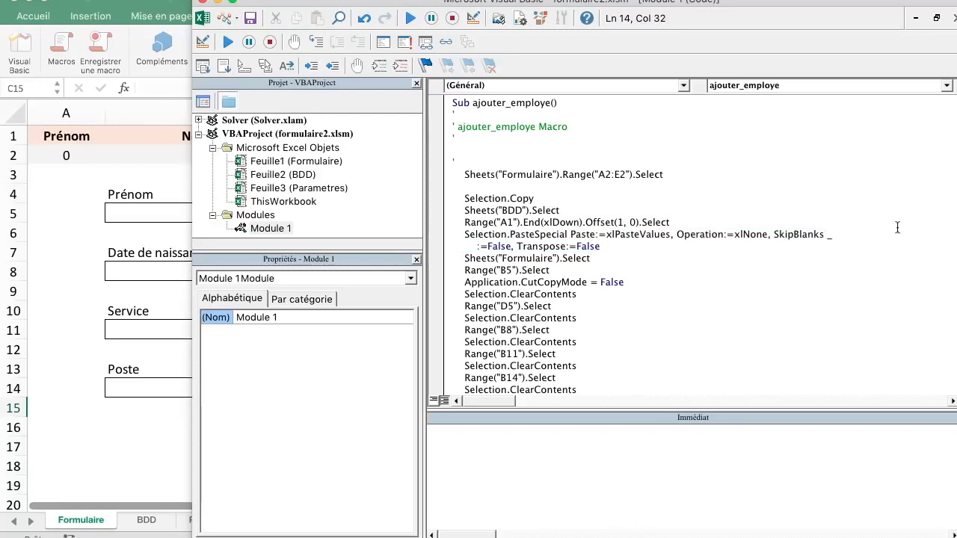
pyautogui.click(576, 275)
pyautogui.moveTo(605, 408); pyautogui.dragTo(605, 472)
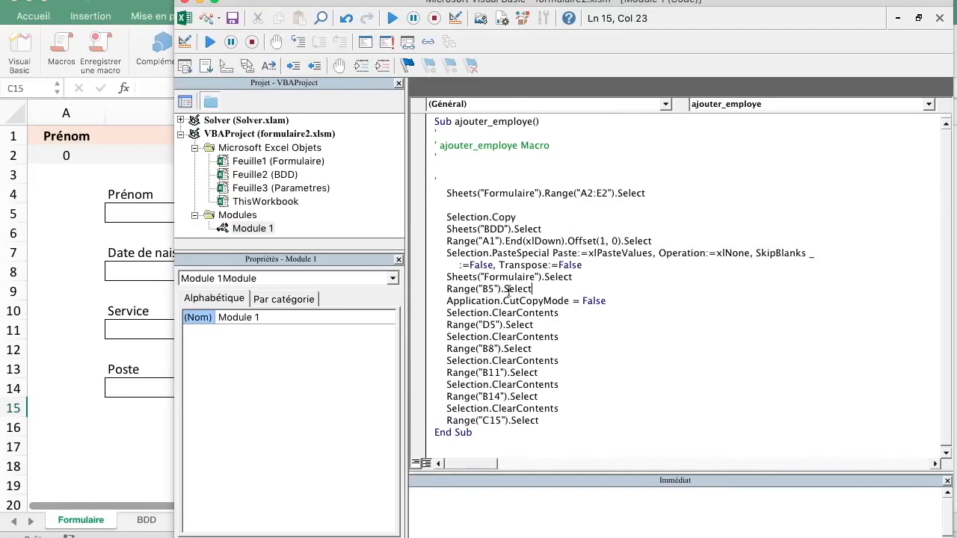
pyautogui.click(566, 425)
# Back on the Formulaire sheet, change the macro button's caption to "Ajouter employé".
pyautogui.click(129, 461)
pyautogui.click(453, 327)
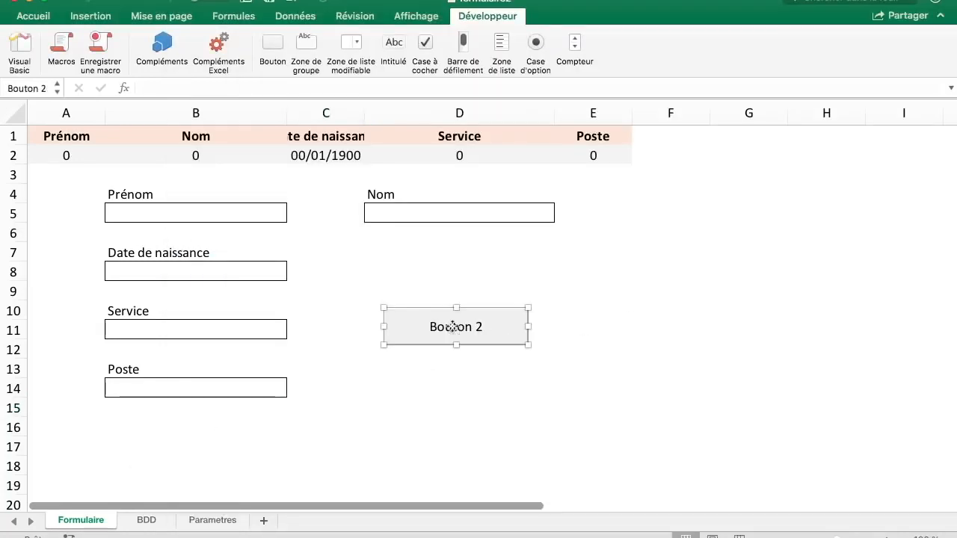
pyautogui.rightClick(453, 325)
pyautogui.click(443, 330)
pyautogui.click(447, 328)
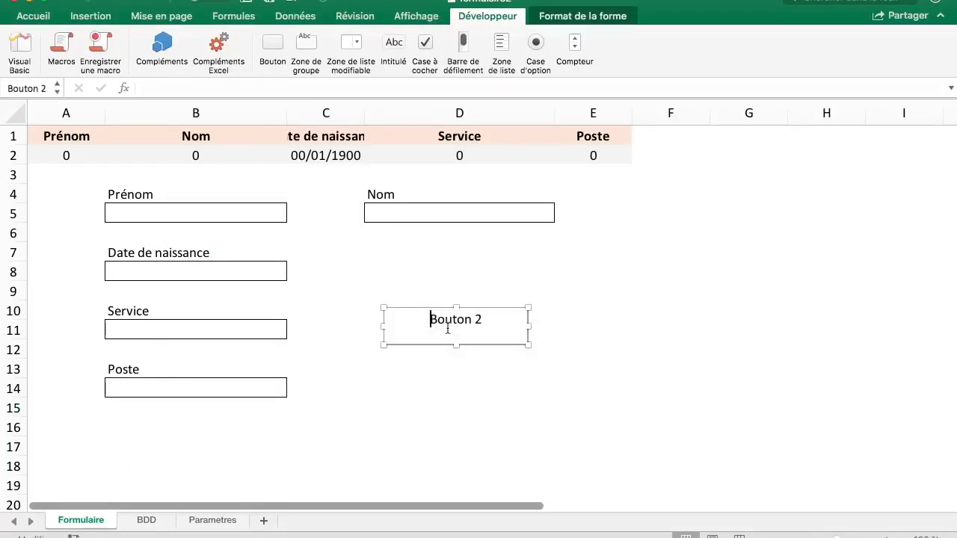
pyautogui.press('super+a')
pyautogui.press('BackSpace')
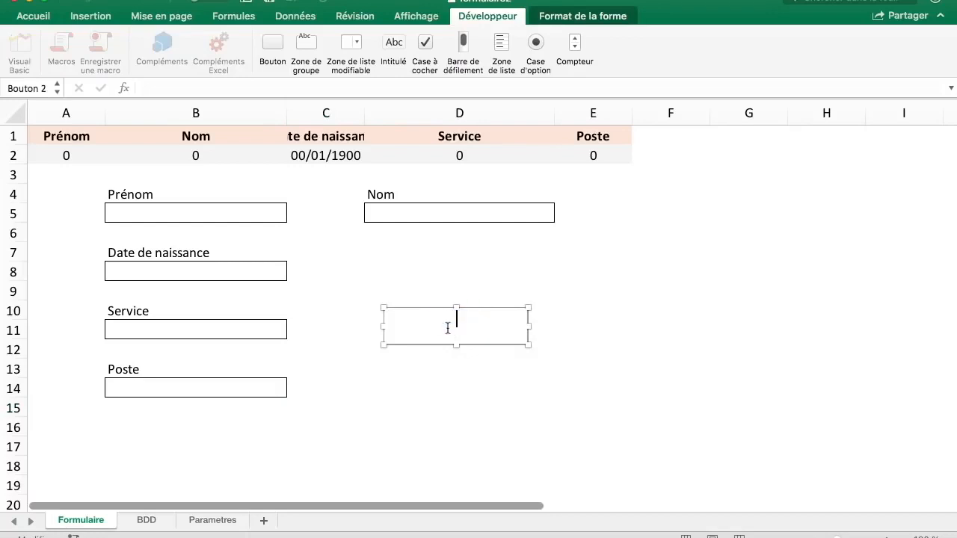
pyautogui.write('Ajouter employé')
pyautogui.click(501, 260)
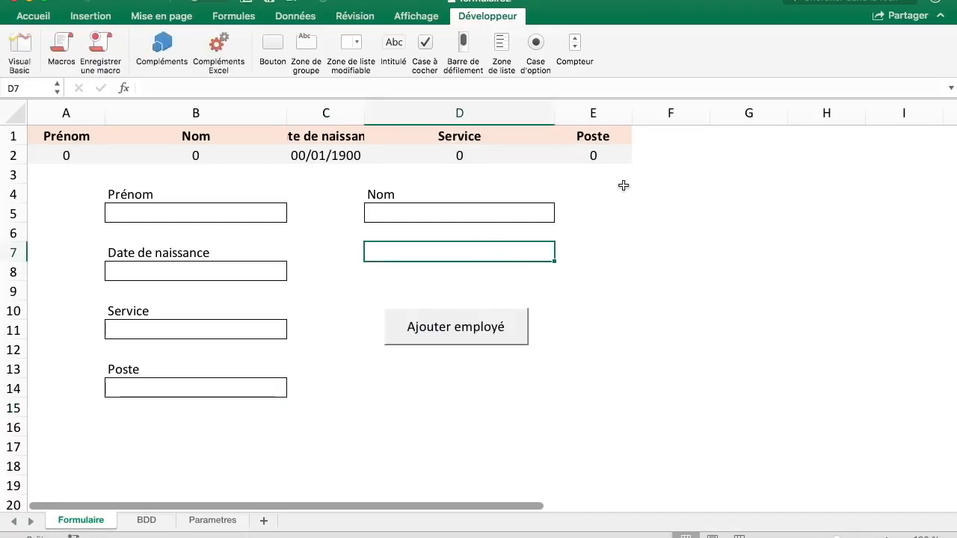
pyautogui.click(182, 209)
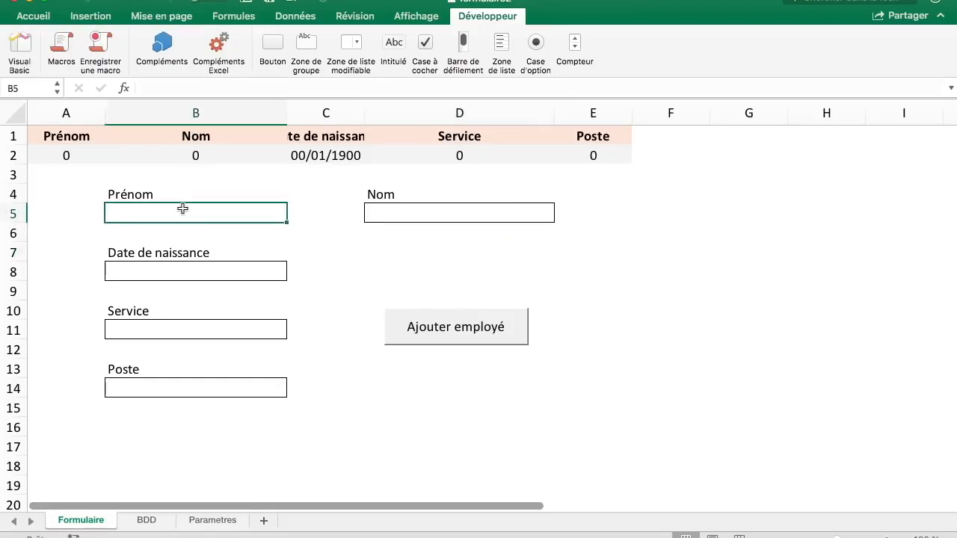
pyautogui.press('Right')
pyautogui.press('Right')
pyautogui.press('Down')
pyautogui.press('Down')
pyautogui.press('Left')
pyautogui.press('Left')
pyautogui.press('Down')
pyautogui.press('Down')
pyautogui.press('Down')
pyautogui.press('Down')
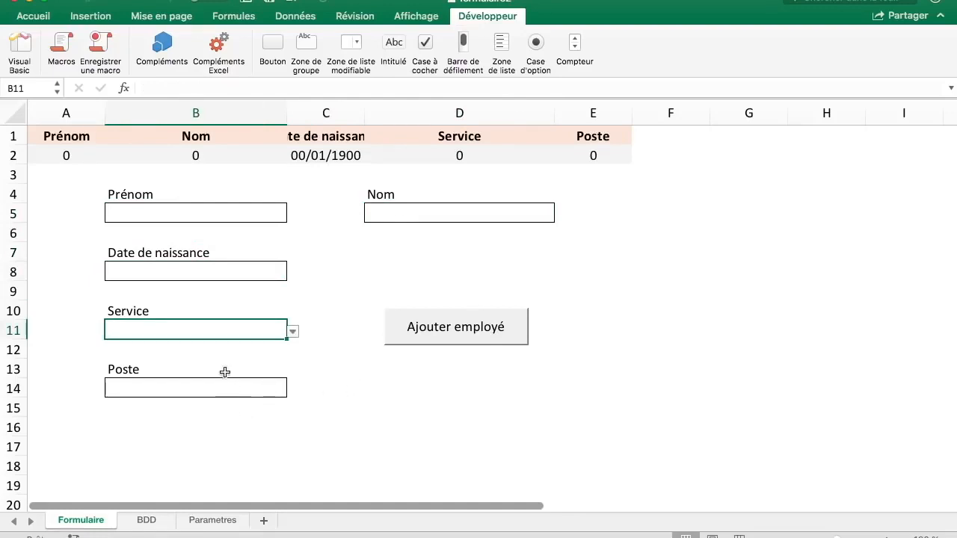
pyautogui.click(172, 360)
pyautogui.click(210, 423)
pyautogui.click(185, 363)
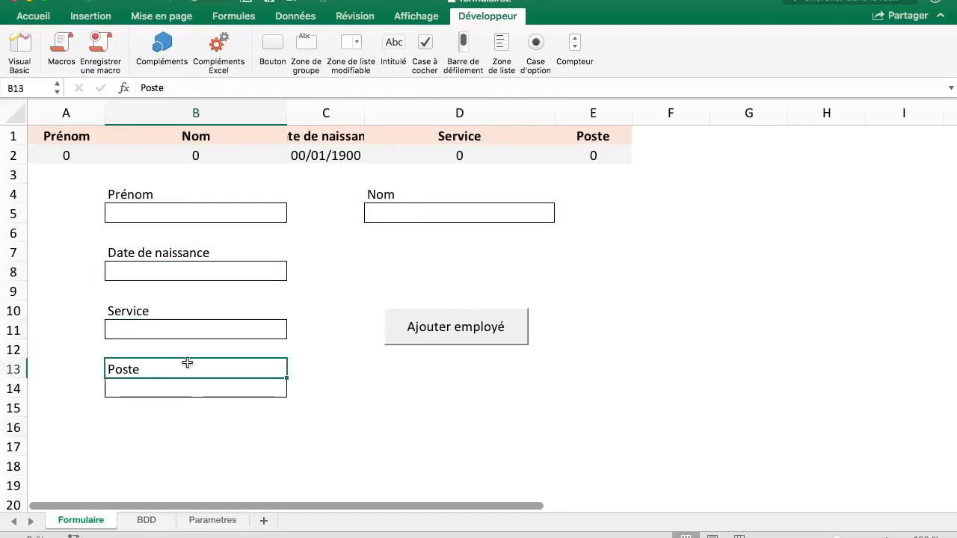
pyautogui.press('Up')
pyautogui.press('Up')
pyautogui.press('Down')
pyautogui.press('Down')
pyautogui.press('Down')
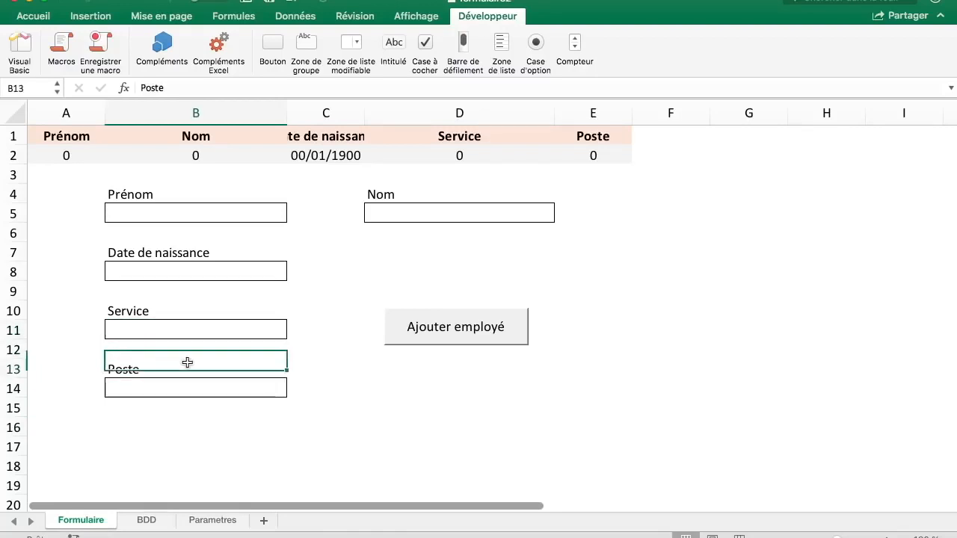
pyautogui.press('Up')
pyautogui.press('Up')
pyautogui.press('Down')
pyautogui.press('Down')
pyautogui.press('Up')
pyautogui.press('Down')
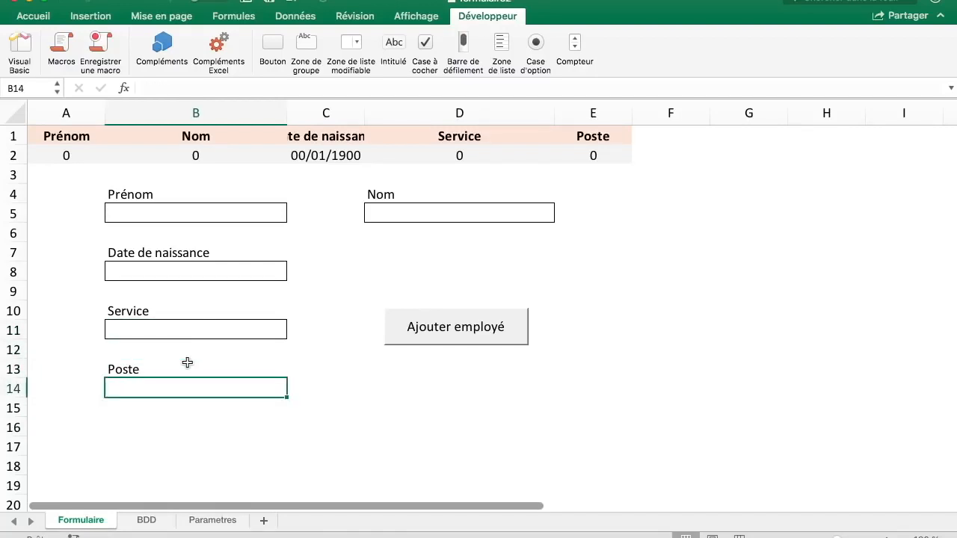
# Fill the form area A3:E16 with the lightest theme blue.
pyautogui.moveTo(45, 173); pyautogui.dragTo(591, 431)
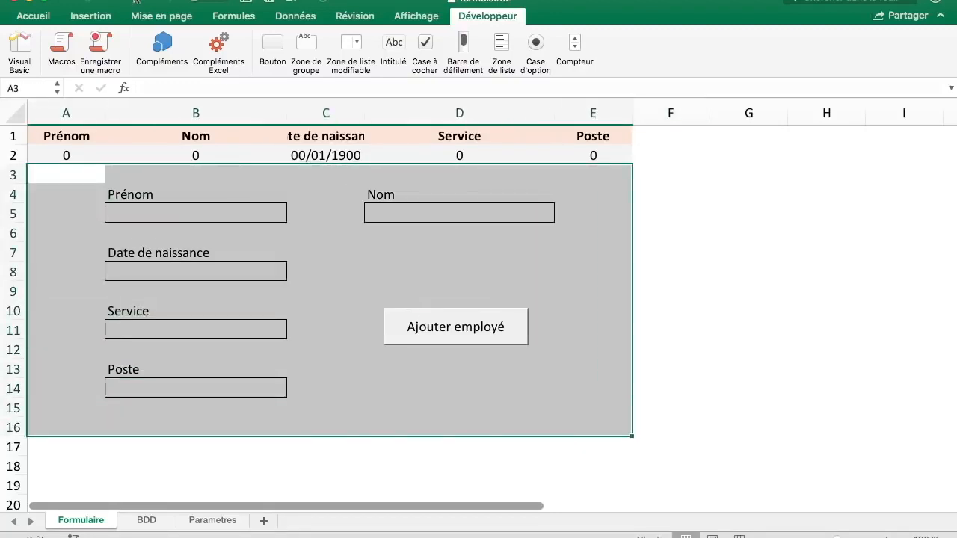
pyautogui.click(33, 16)
pyautogui.click(219, 62)
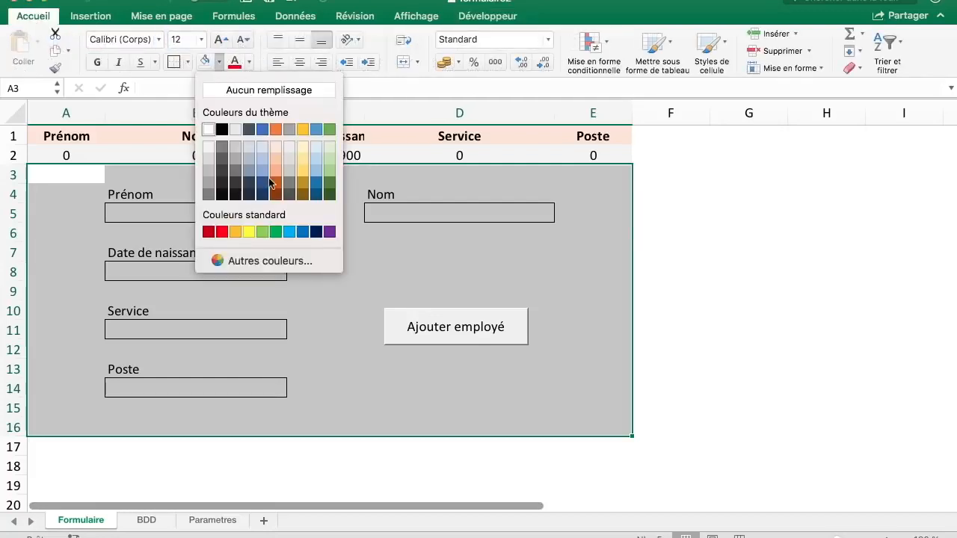
pyautogui.click(267, 156)
pyautogui.click(617, 231)
# Fill the five form input cells B5, D5, B8, B11 and B14 with white.
pyautogui.click(271, 211)
pyautogui.keyDown('super'); pyautogui.click(478, 216); pyautogui.keyUp('super')
pyautogui.keyDown('super'); pyautogui.click(247, 274); pyautogui.keyUp('super')
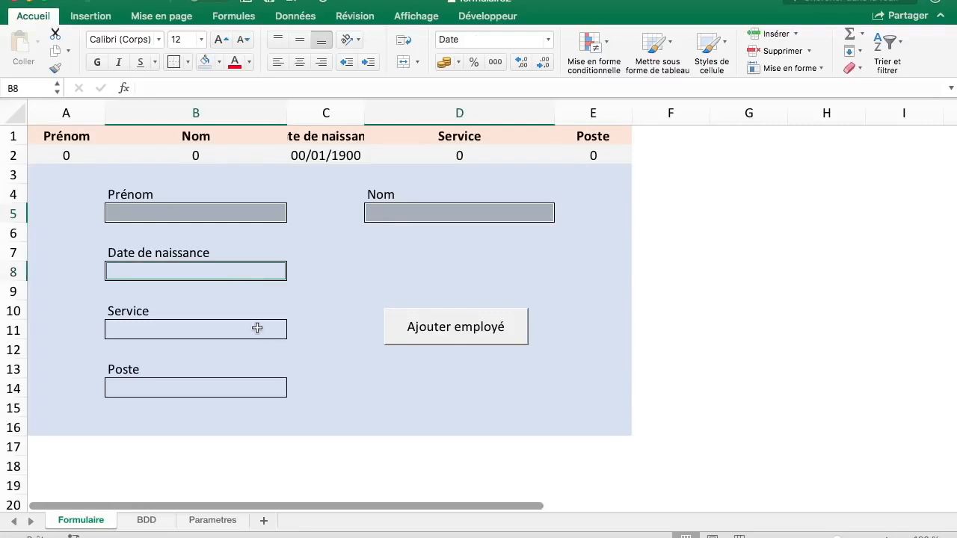
pyautogui.keyDown('super'); pyautogui.click(258, 329); pyautogui.keyUp('super')
pyautogui.keyDown('super'); pyautogui.click(271, 388); pyautogui.keyUp('super')
pyautogui.click(220, 62)
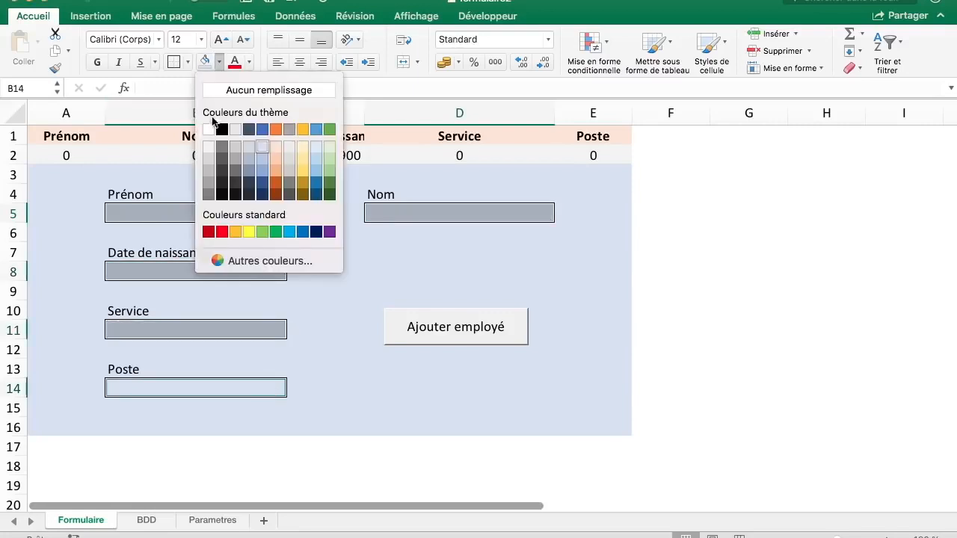
pyautogui.click(212, 127)
pyautogui.click(495, 235)
# Make the Prénom, Nom, Date de naissance, Service and Poste labels of the form bold.
pyautogui.moveTo(192, 195); pyautogui.dragTo(385, 191)
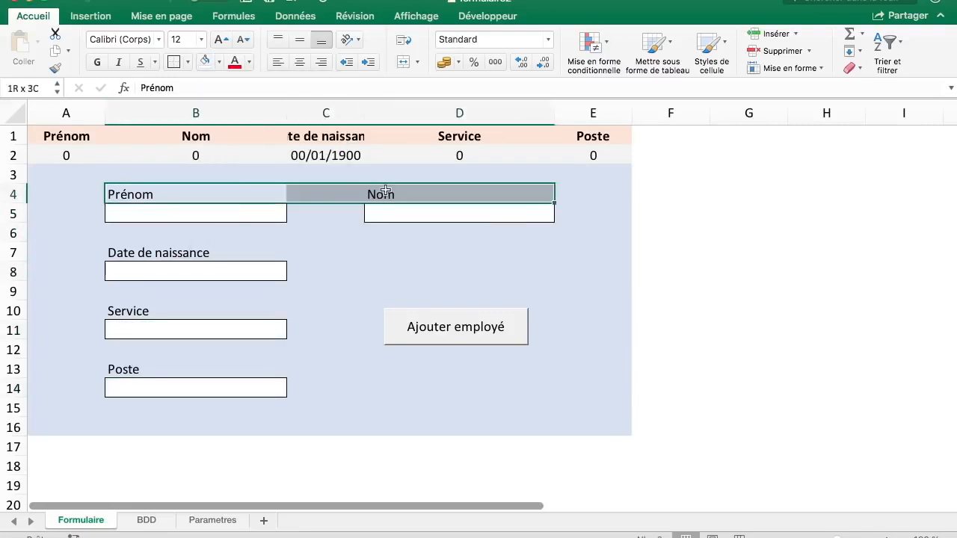
pyautogui.press('super+b')
pyautogui.click(207, 251)
pyautogui.press('super+b')
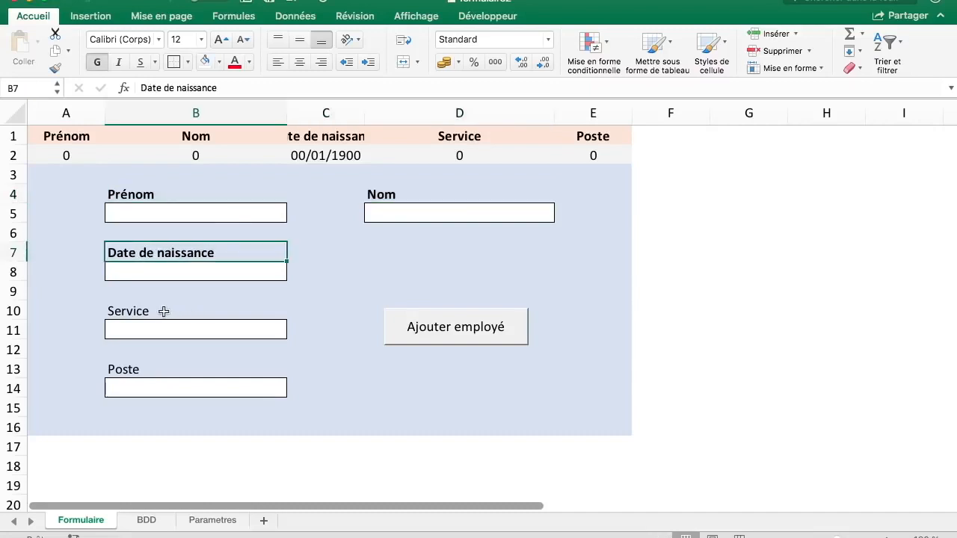
pyautogui.click(163, 311)
pyautogui.press('super+b')
pyautogui.click(190, 364)
pyautogui.press('super+b')
pyautogui.click(387, 428)
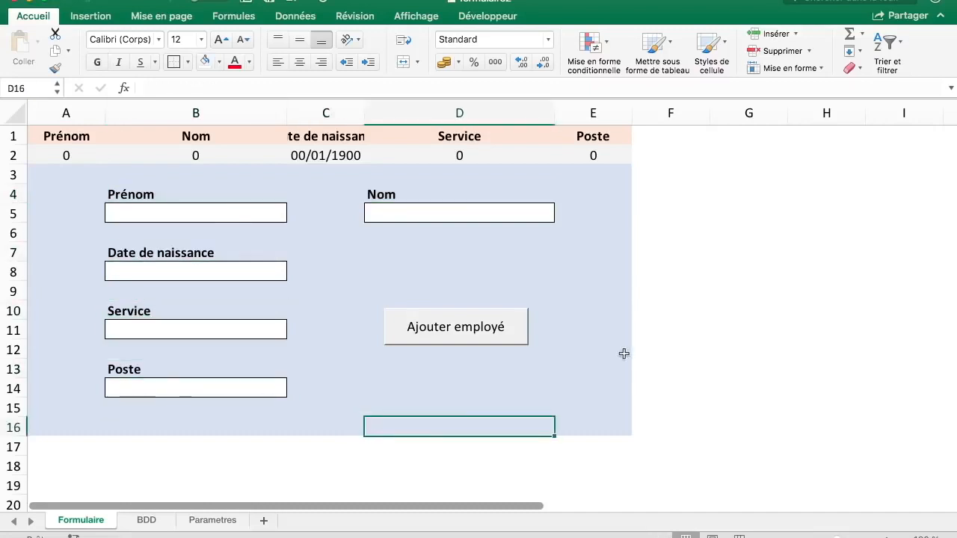
# Unlock the five input cells B5, D5, B8, B11 and B14 by clearing their Verrouillé protection option.
pyautogui.click(264, 326)
pyautogui.click(259, 210)
pyautogui.keyDown('super'); pyautogui.click(430, 212); pyautogui.keyUp('super')
pyautogui.keyDown('super'); pyautogui.click(259, 272); pyautogui.keyUp('super')
pyautogui.keyDown('super'); pyautogui.click(274, 327); pyautogui.keyUp('super')
pyautogui.keyDown('super'); pyautogui.click(267, 386); pyautogui.keyUp('super')
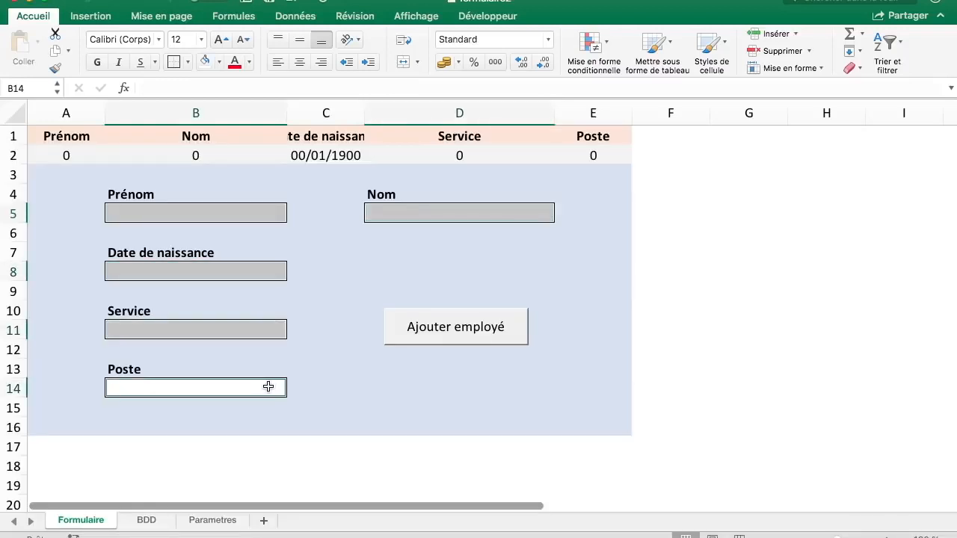
pyautogui.rightClick(269, 389)
pyautogui.click(371, 486)
pyautogui.moveTo(433, 126); pyautogui.dragTo(424, 64)
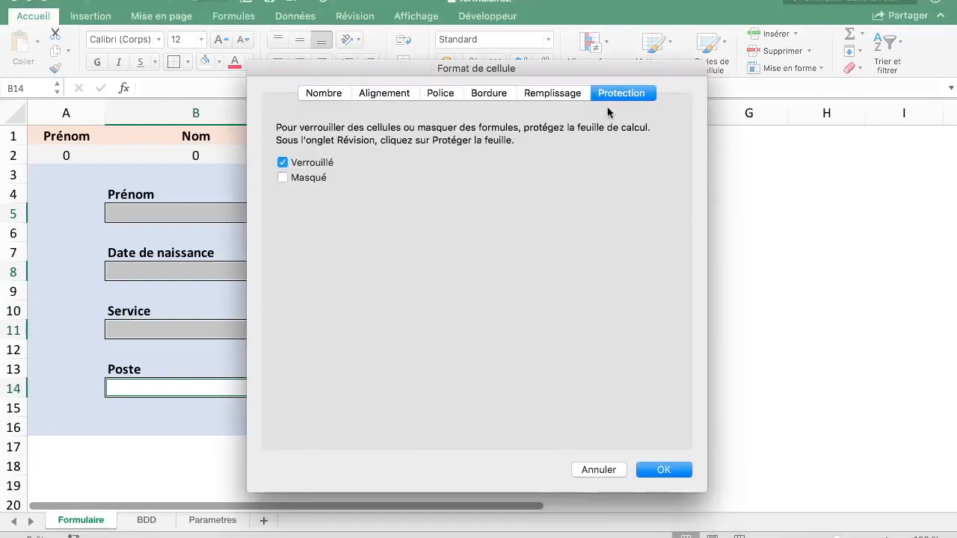
pyautogui.click(282, 163)
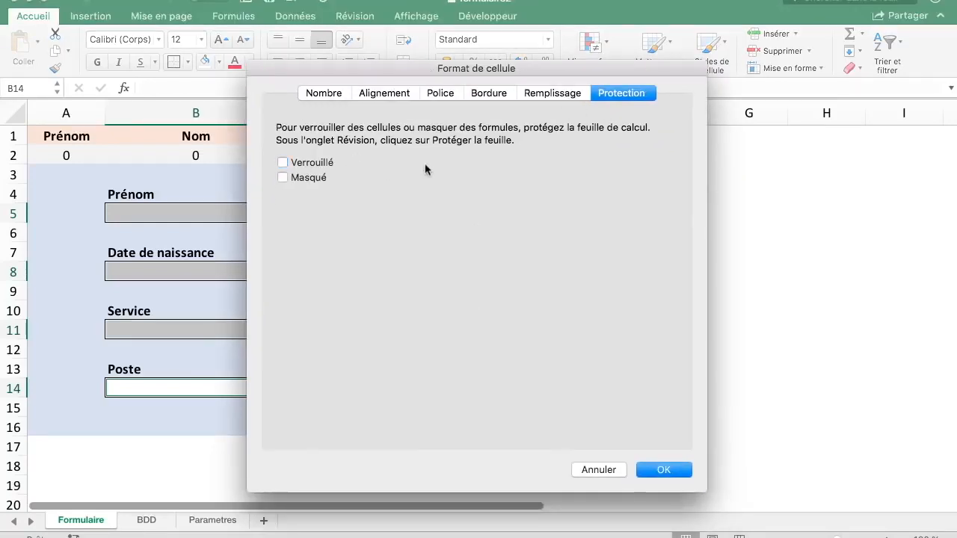
pyautogui.click(671, 470)
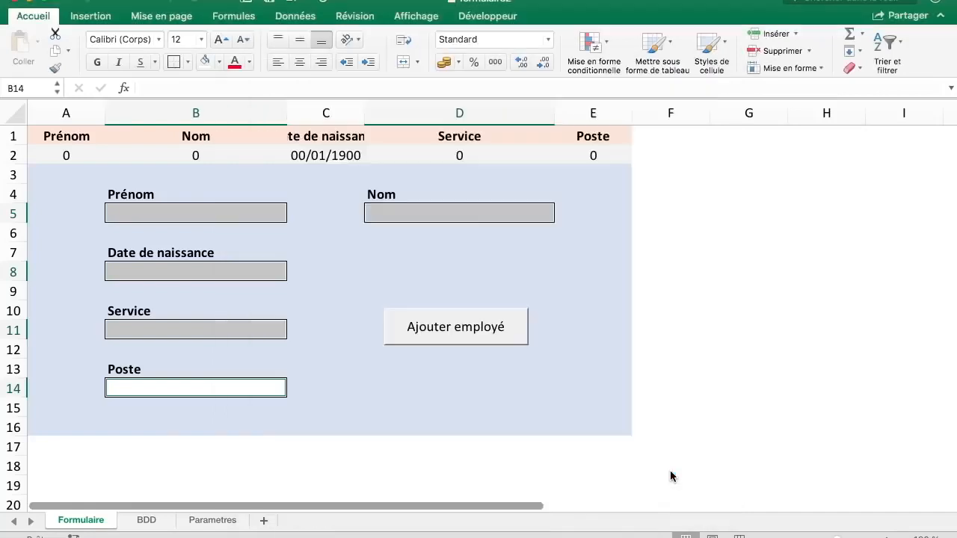
# Hide rows 1 and 2 above the form on the Formulaire sheet.
pyautogui.moveTo(14, 155); pyautogui.dragTo(14, 136)
pyautogui.rightClick(14, 138)
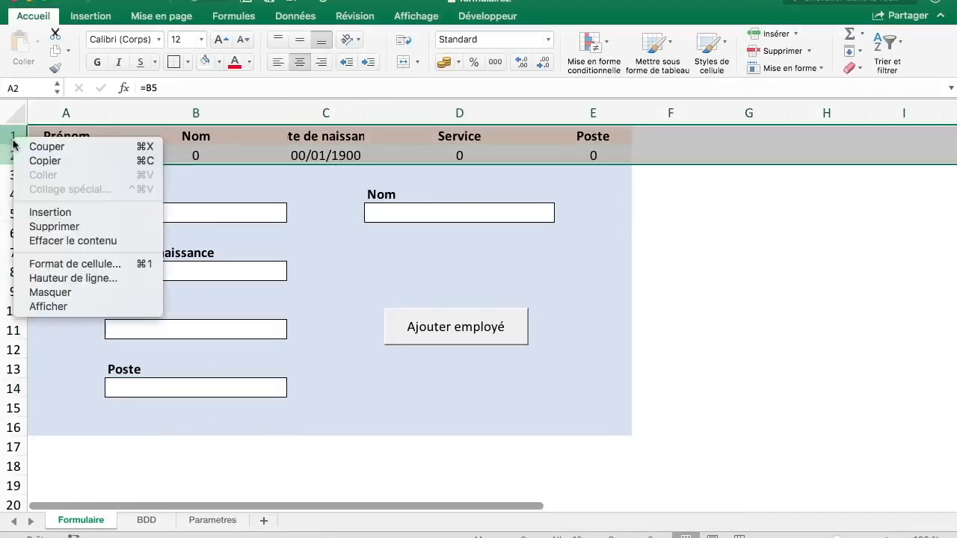
pyautogui.click(64, 294)
pyautogui.click(624, 216)
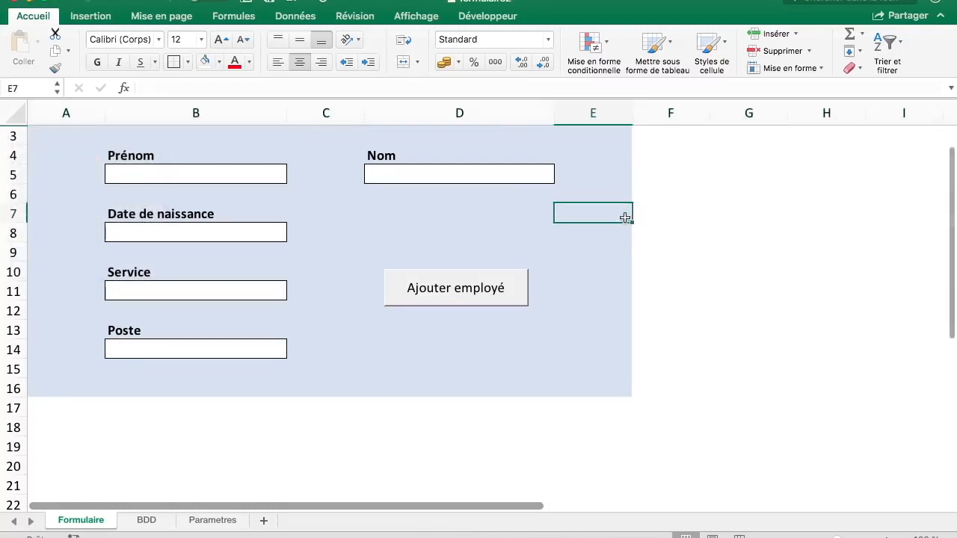
# Protect the Formulaire sheet without a password, allowing only the selection of unlocked cells.
pyautogui.click(342, 16)
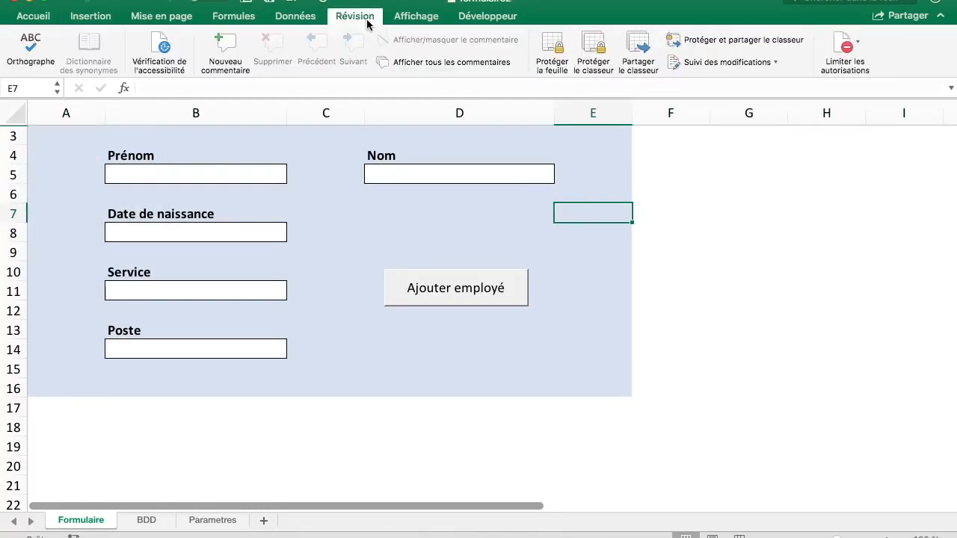
pyautogui.click(557, 46)
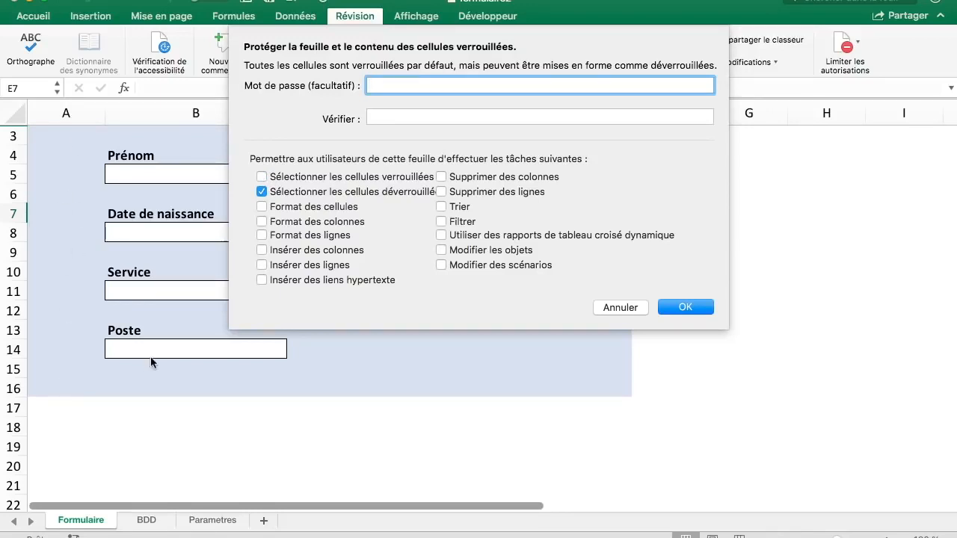
pyautogui.click(686, 308)
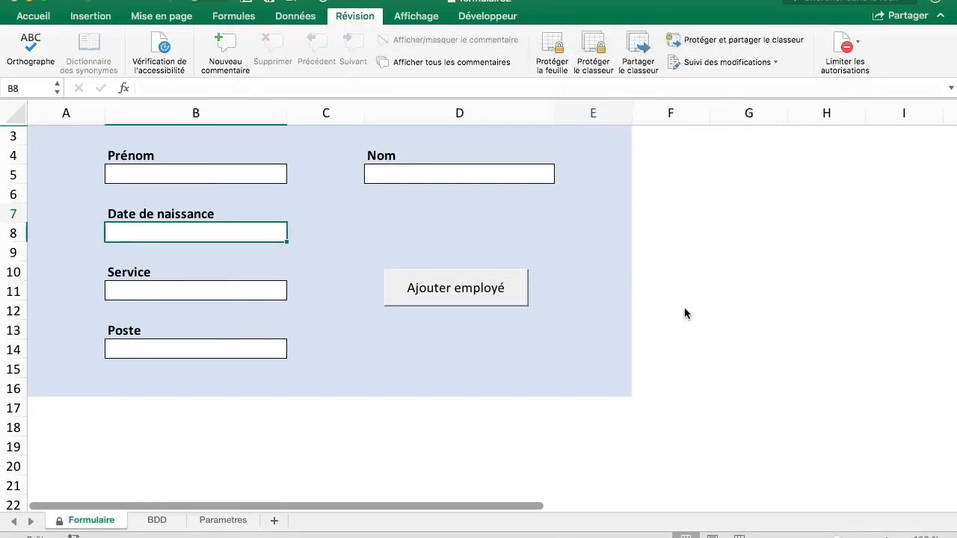
# Test the navigation on the protected form by moving through its unlocked input cells.
pyautogui.press('Return')
pyautogui.press('Return')
pyautogui.press('Return')
pyautogui.press('Return')
pyautogui.press('Return')
pyautogui.press('Return')
pyautogui.press('Return')
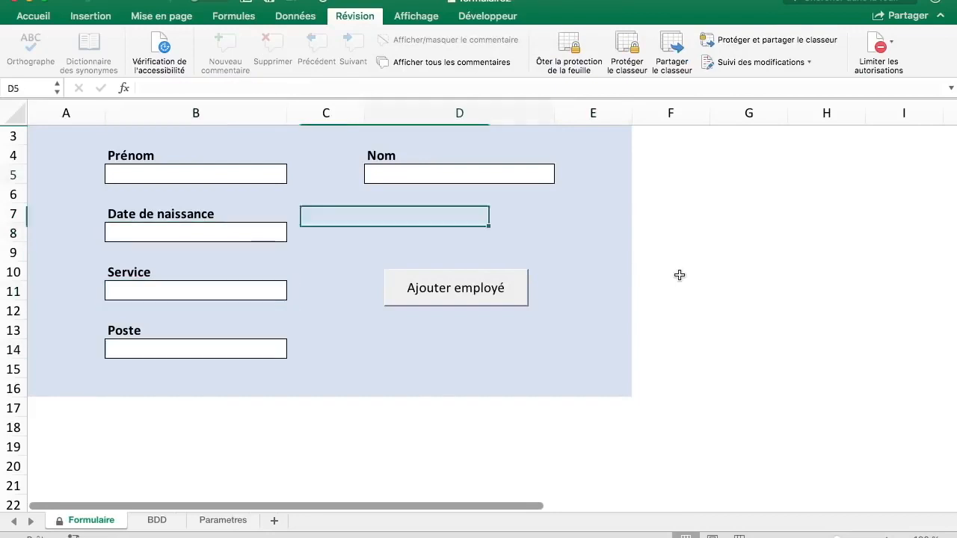
pyautogui.press('Return')
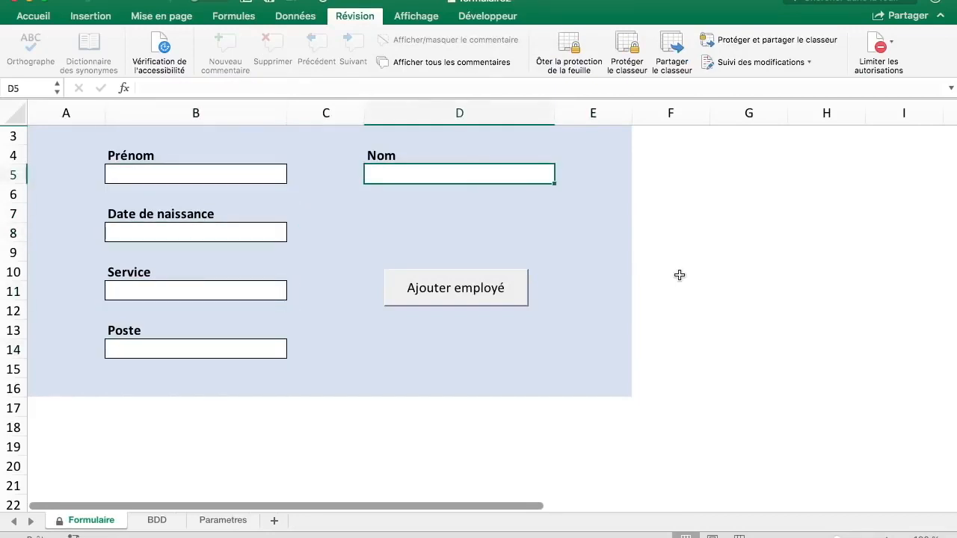
pyautogui.click(228, 179)
pyautogui.click(227, 228)
pyautogui.click(389, 175)
# Check which row commands, such as Afficher, are available for row 3 of the protected sheet.
pyautogui.rightClick(12, 131)
pyautogui.click(270, 134)
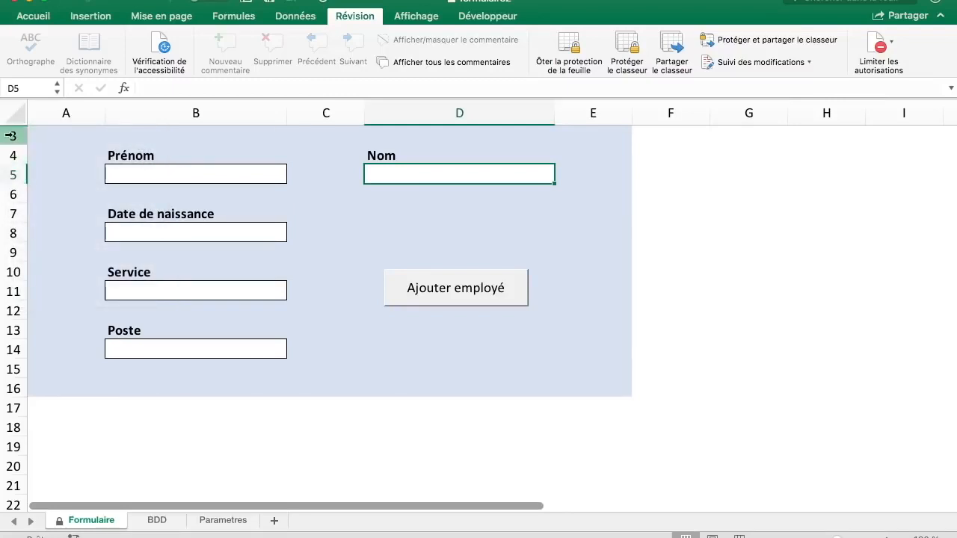
pyautogui.rightClick(14, 131)
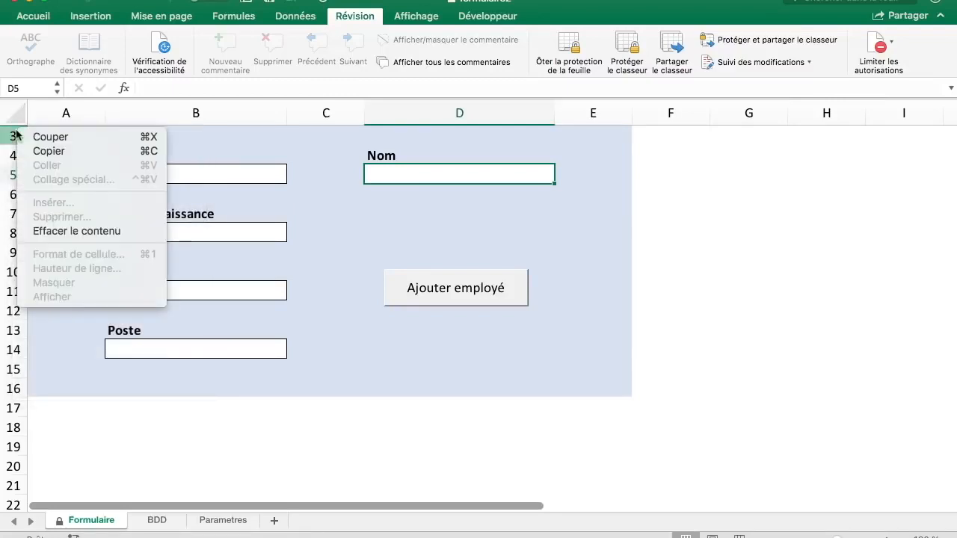
pyautogui.click(351, 193)
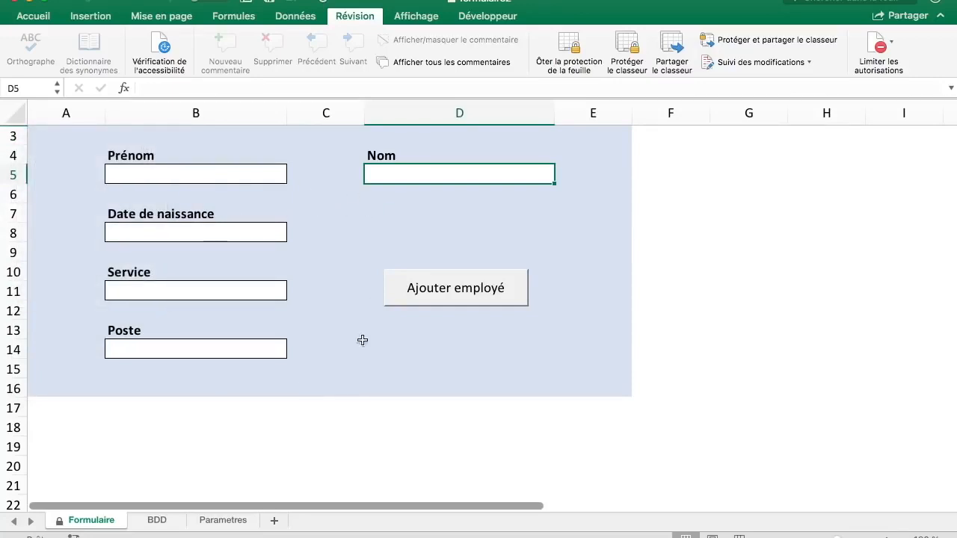
# Enter an employee's first name, last name, date of birth, service "Comptabillité" and post "Directrice comptable", and run Ajouter employé.
pyautogui.click(173, 174)
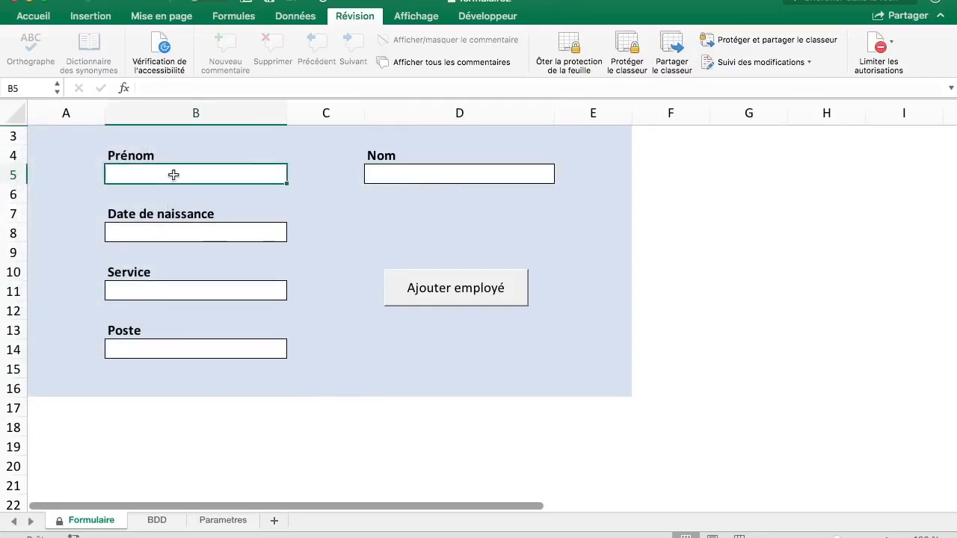
pyautogui.write('Marie')
pyautogui.press('Tab')
pyautogui.write('Durant')
pyautogui.press('Tab')
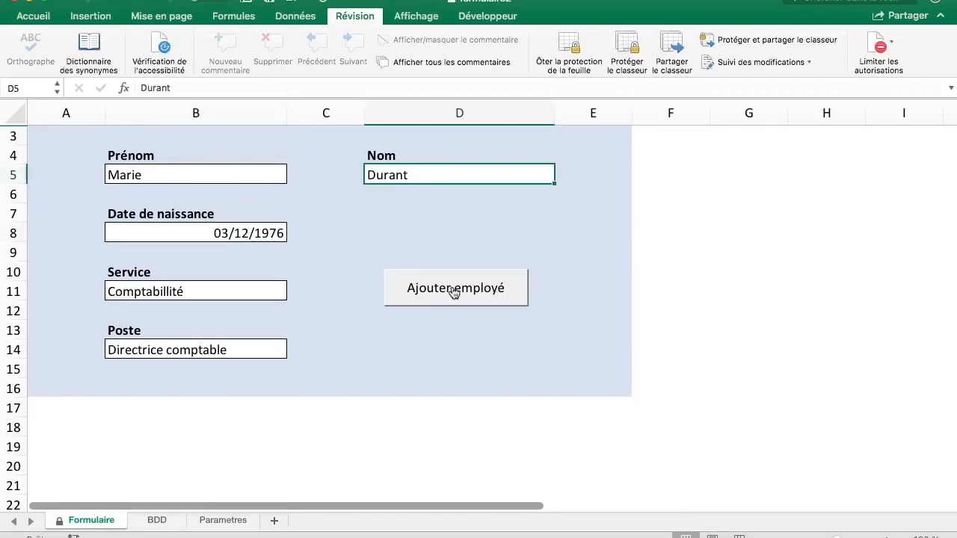
pyautogui.click(501, 291)
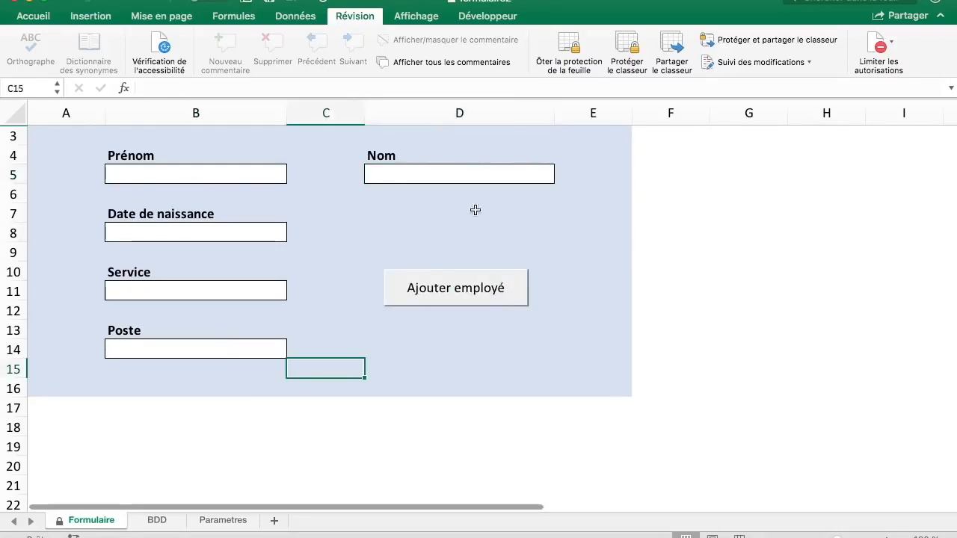
# On the BDD sheet, widen the Nom, Service and Poste columns so their entries fit.
pyautogui.click(174, 526)
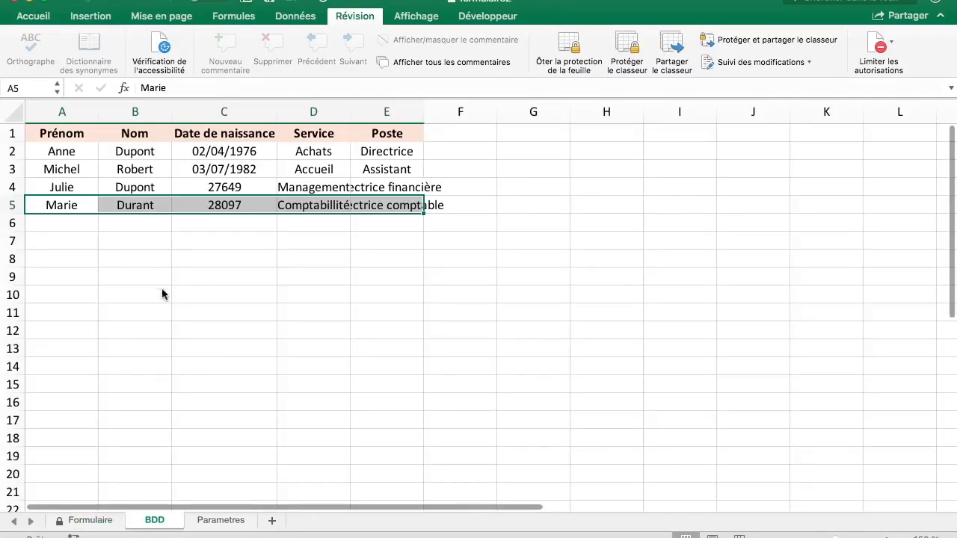
pyautogui.moveTo(171, 112); pyautogui.dragTo(204, 112)
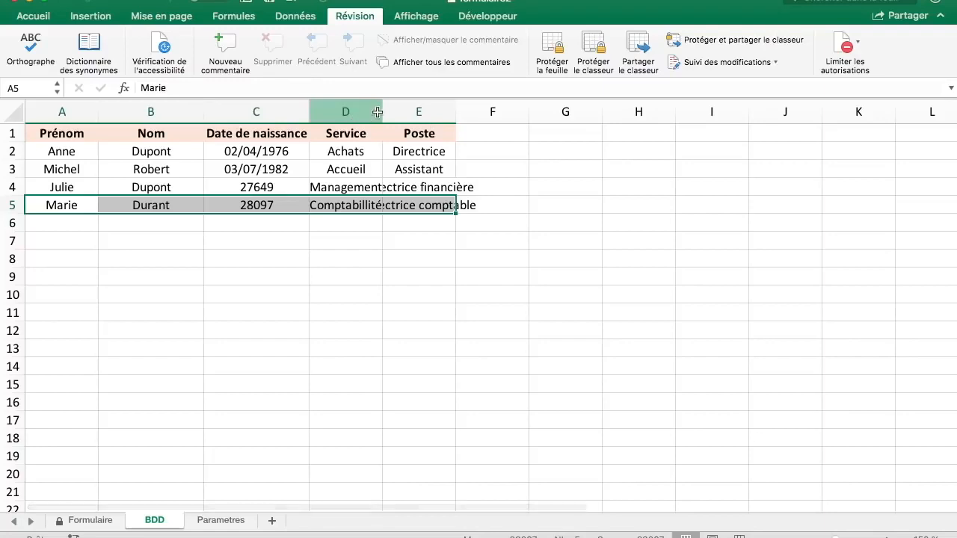
pyautogui.click(372, 114)
pyautogui.moveTo(383, 112); pyautogui.dragTo(515, 114)
pyautogui.click(270, 246)
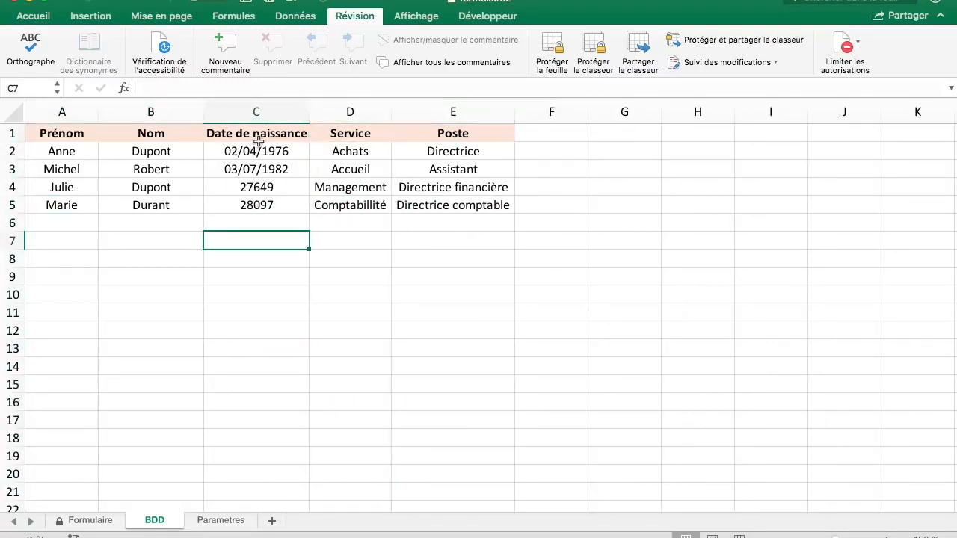
# Format the Date de naissance column C of the BDD sheet as Date.
pyautogui.click(256, 112)
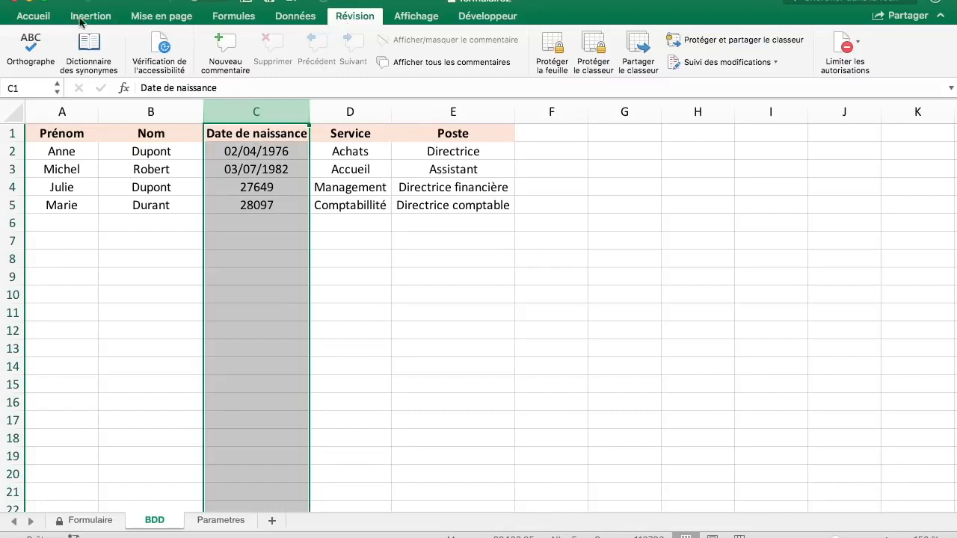
pyautogui.click(51, 20)
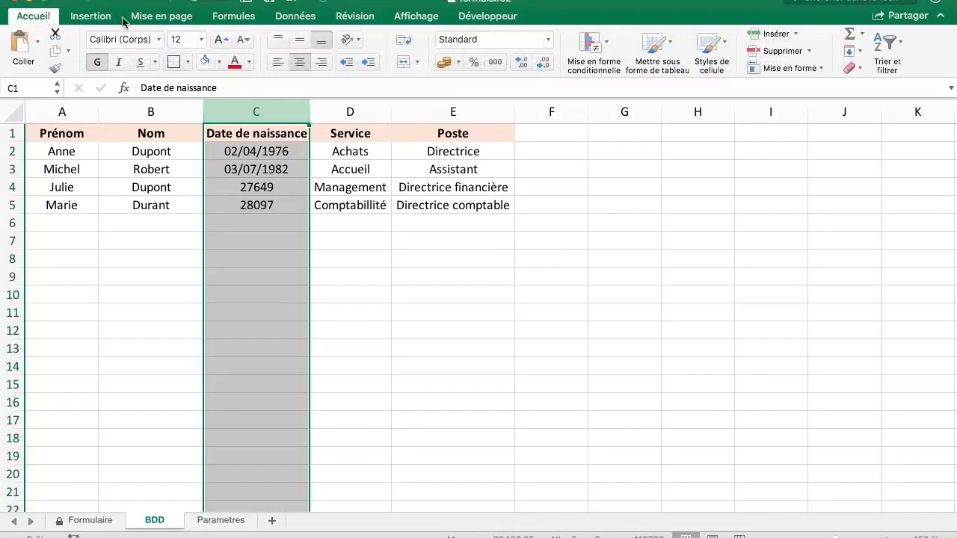
pyautogui.click(548, 40)
pyautogui.click(526, 164)
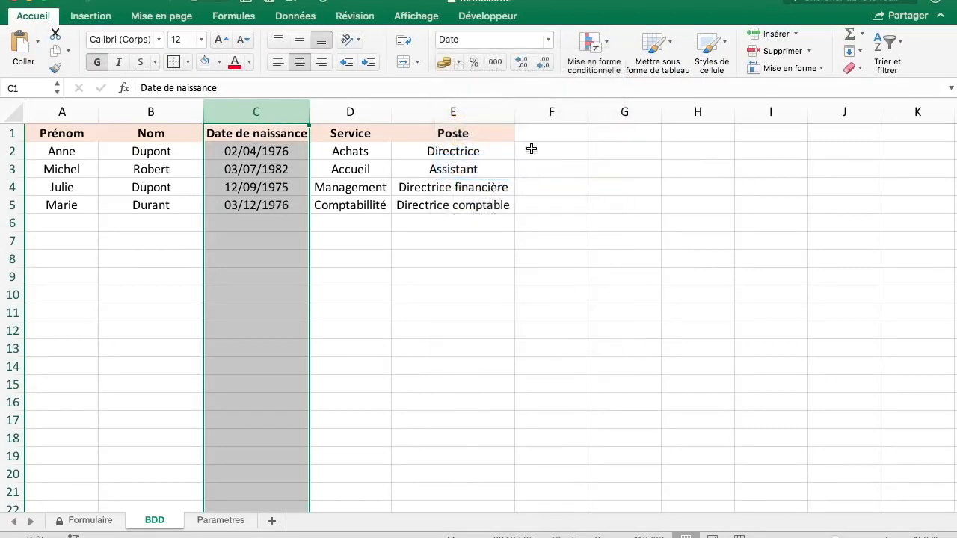
# Return to the Formulaire sheet and check the move from the Prénom field to the next field.
pyautogui.click(88, 521)
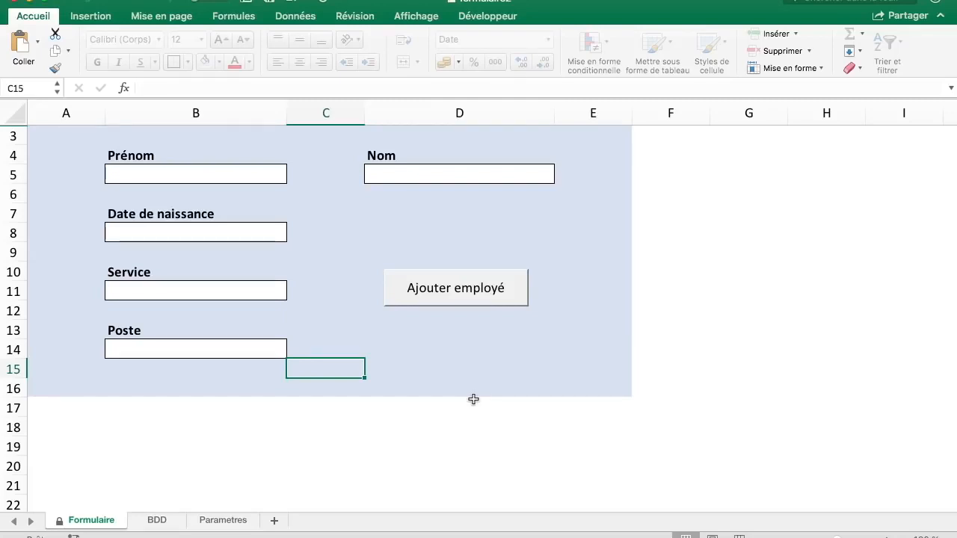
pyautogui.click(224, 176)
pyautogui.press('Tab')
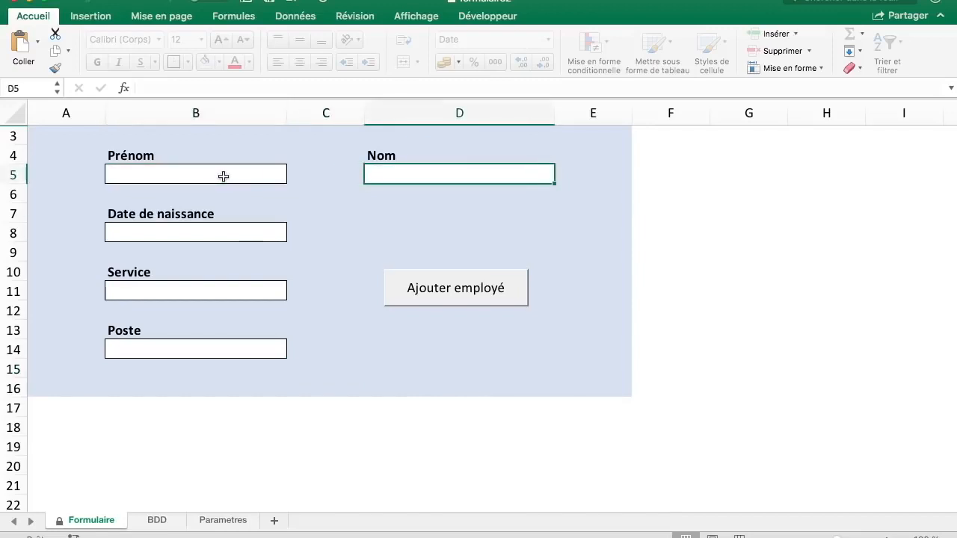